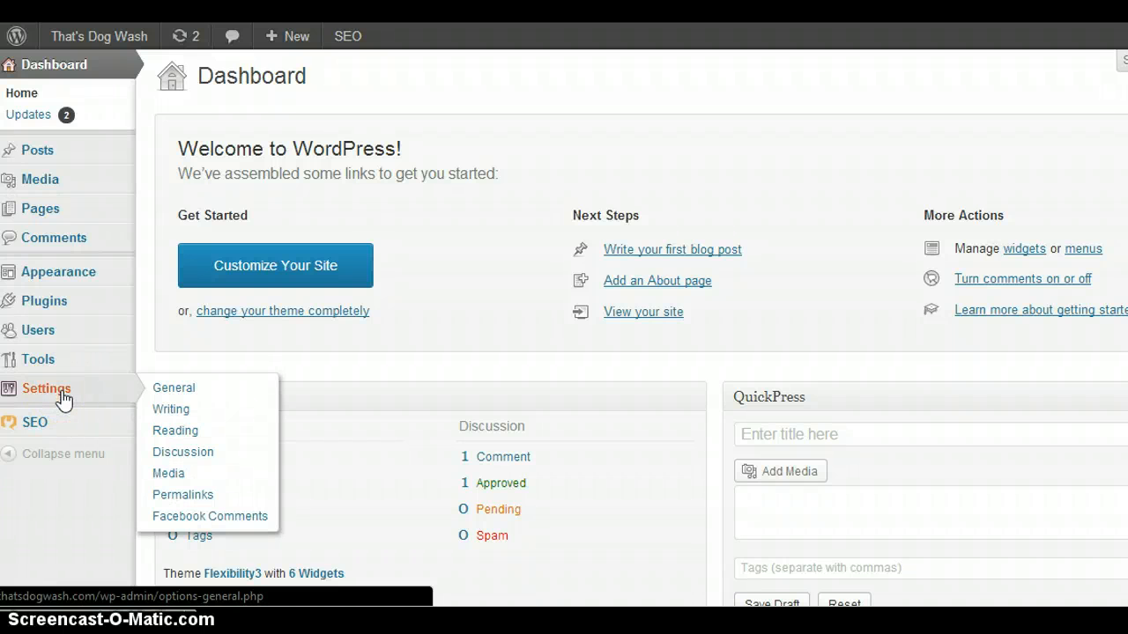
In the general settings, set the site's timezone to North Dakota - Center and save the changes.
left_click(63, 398)
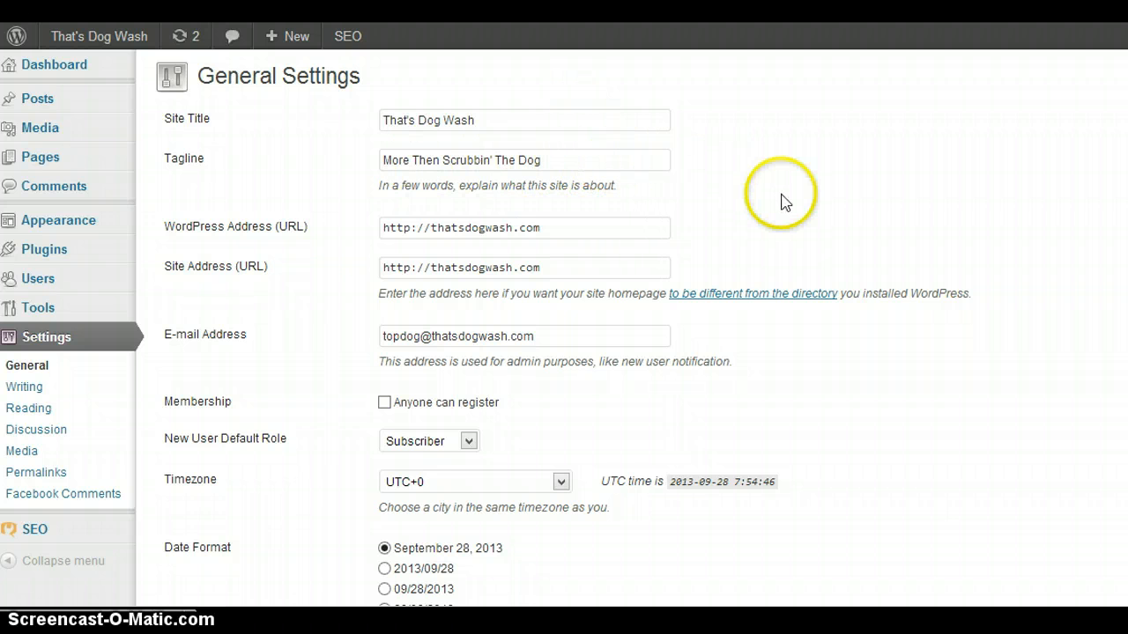
scroll(782, 199, "down", 1)
scroll(785, 202, "down", 1)
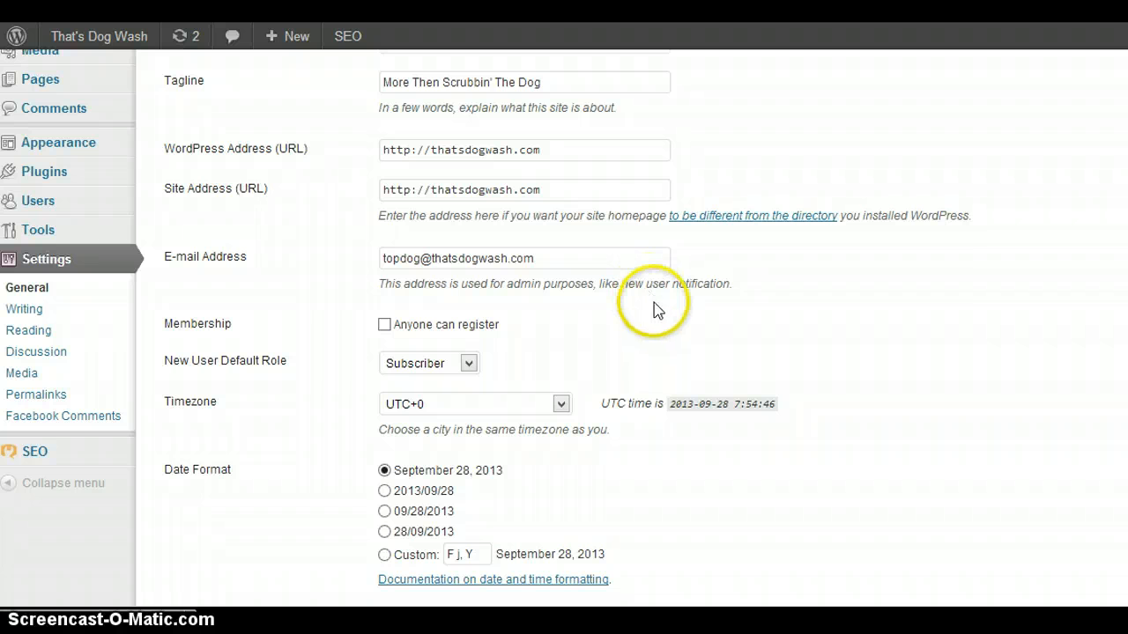
scroll(886, 345, "down", 2)
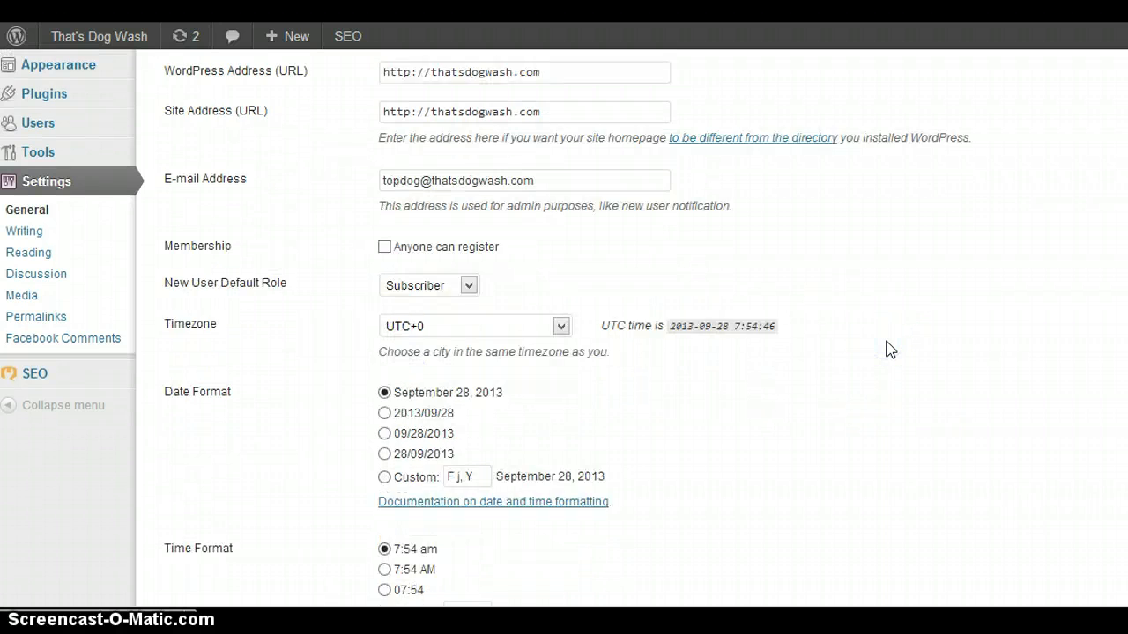
scroll(887, 349, "down", 4)
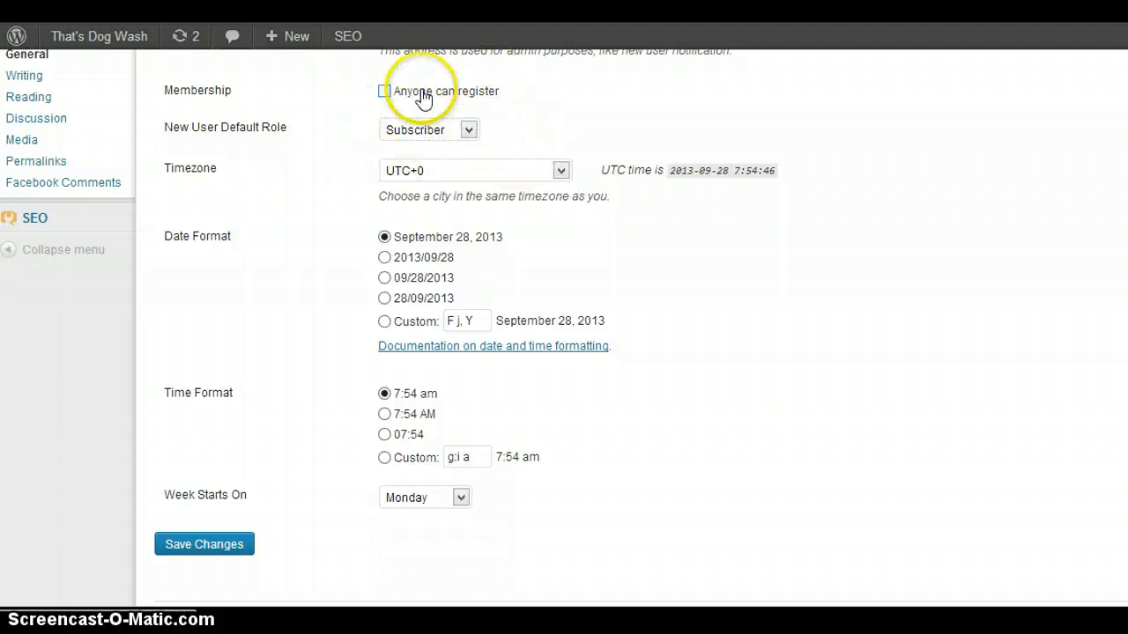
left_click(562, 172)
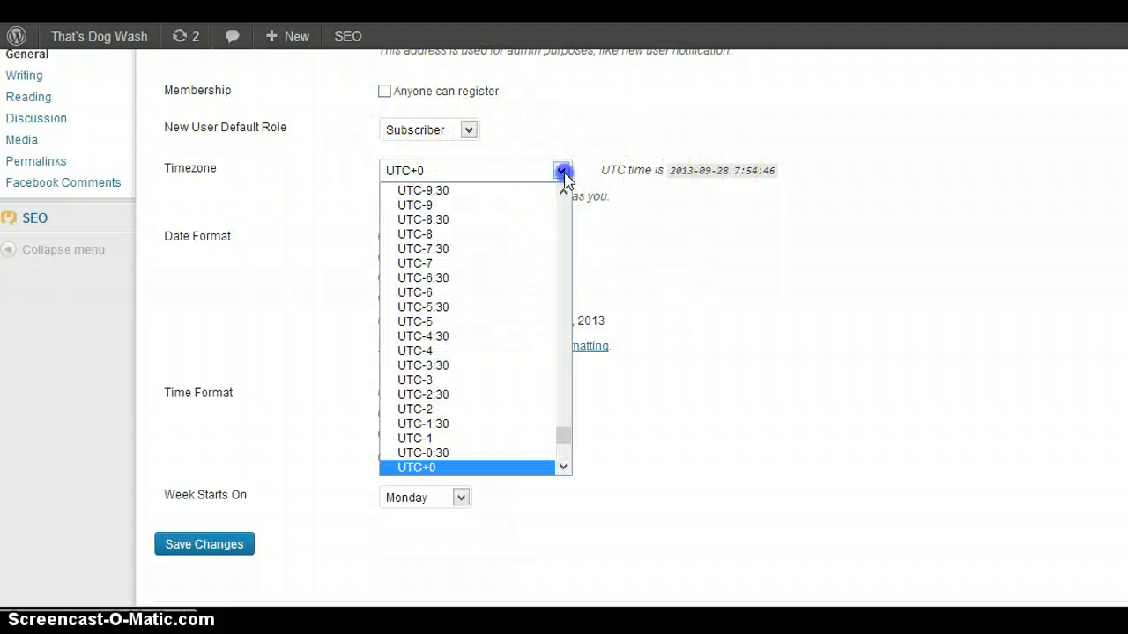
left_click_drag(567, 434, 559, 283)
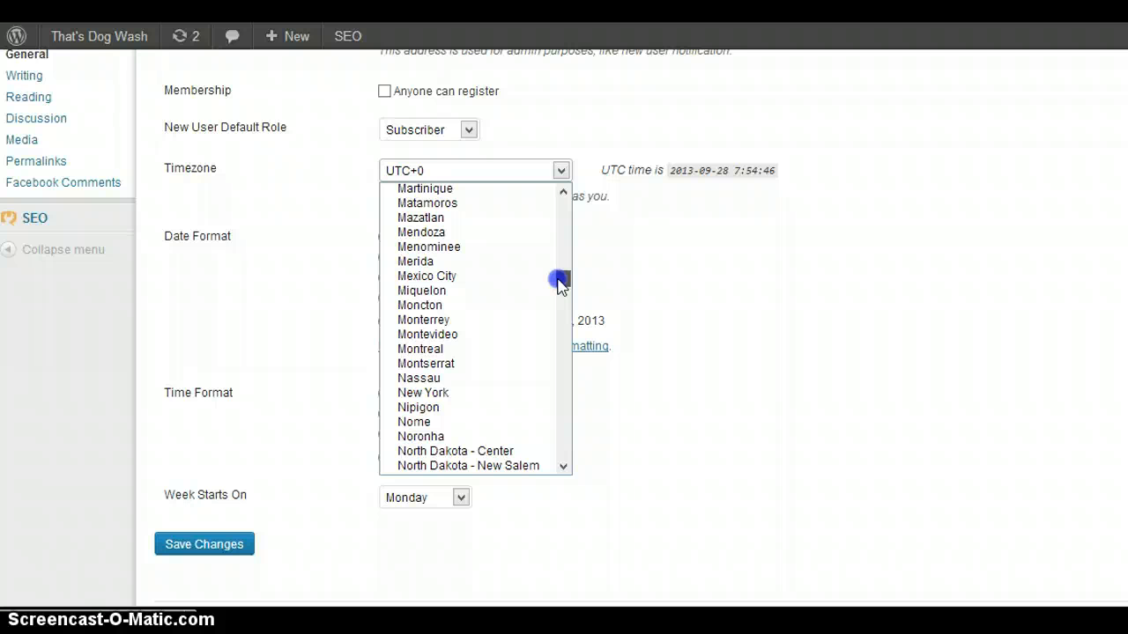
left_click_drag(558, 282, 554, 291)
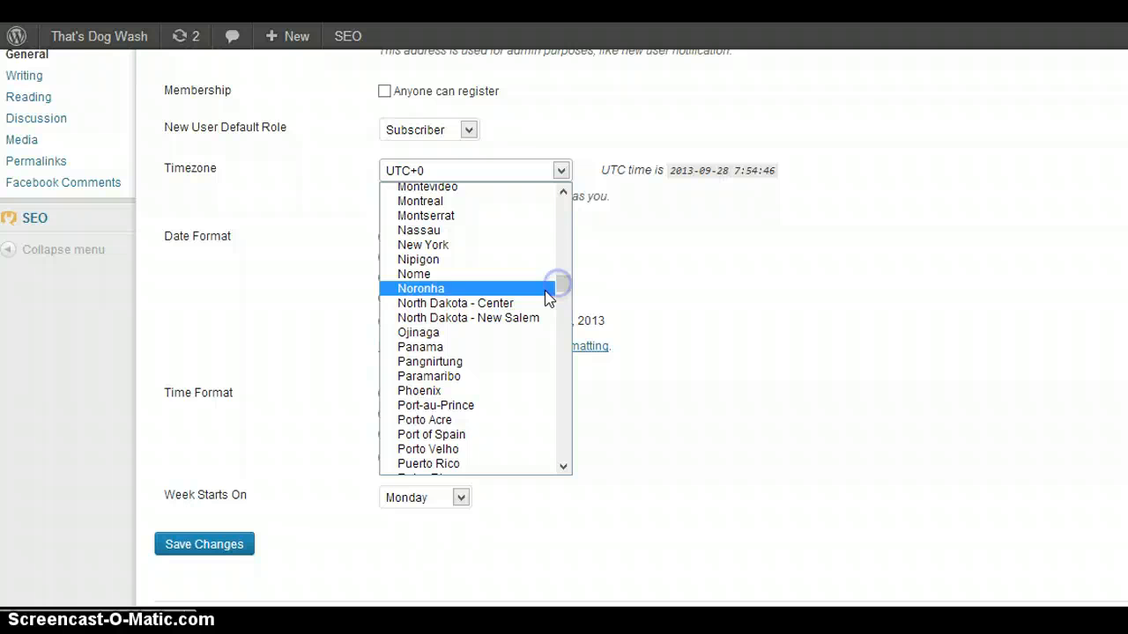
left_click(492, 304)
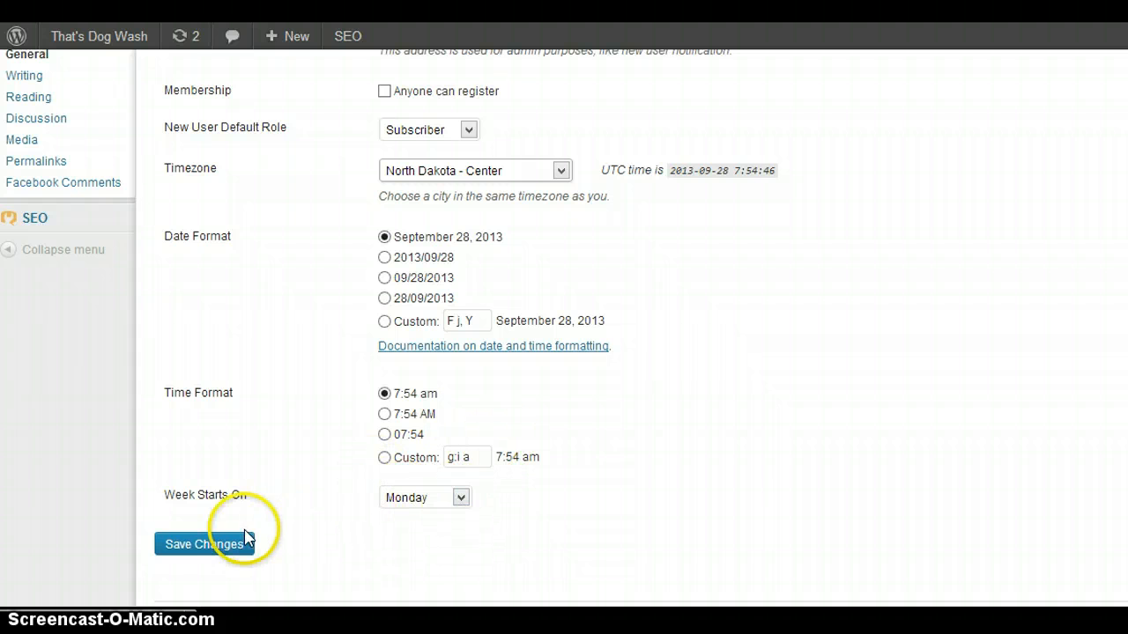
left_click(202, 547)
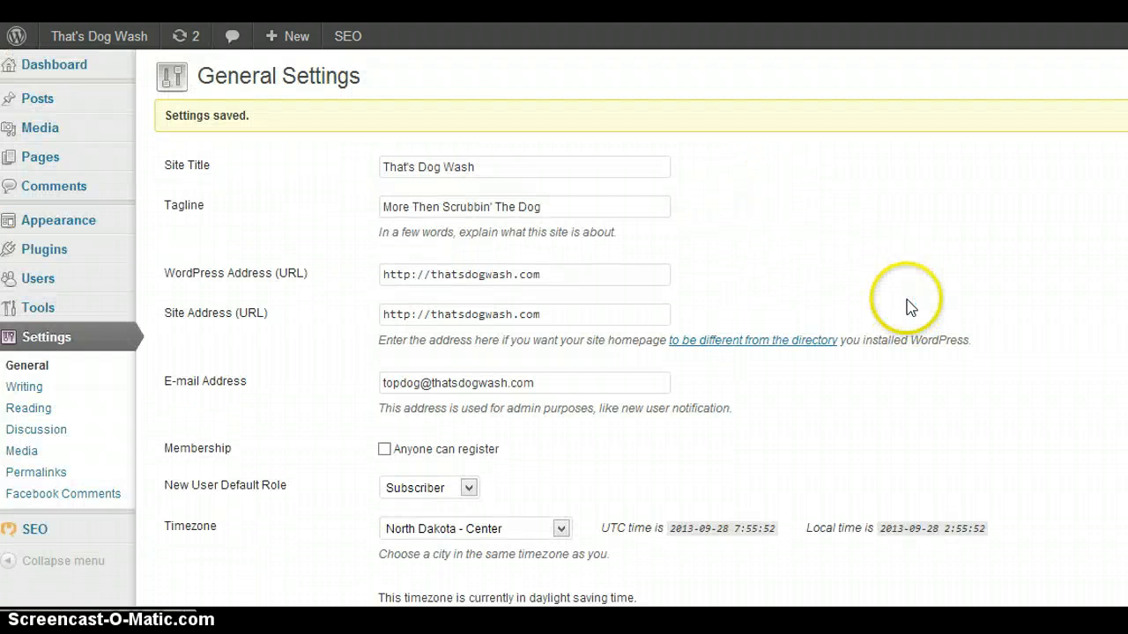
scroll(910, 304, "down", 4)
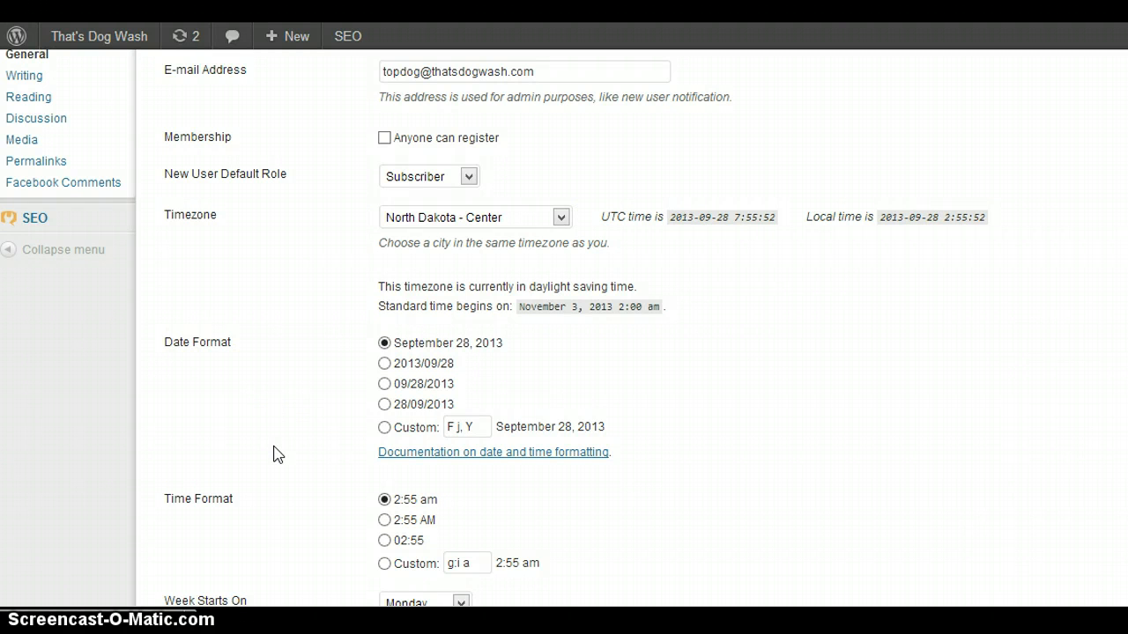
scroll(273, 454, "up", 3)
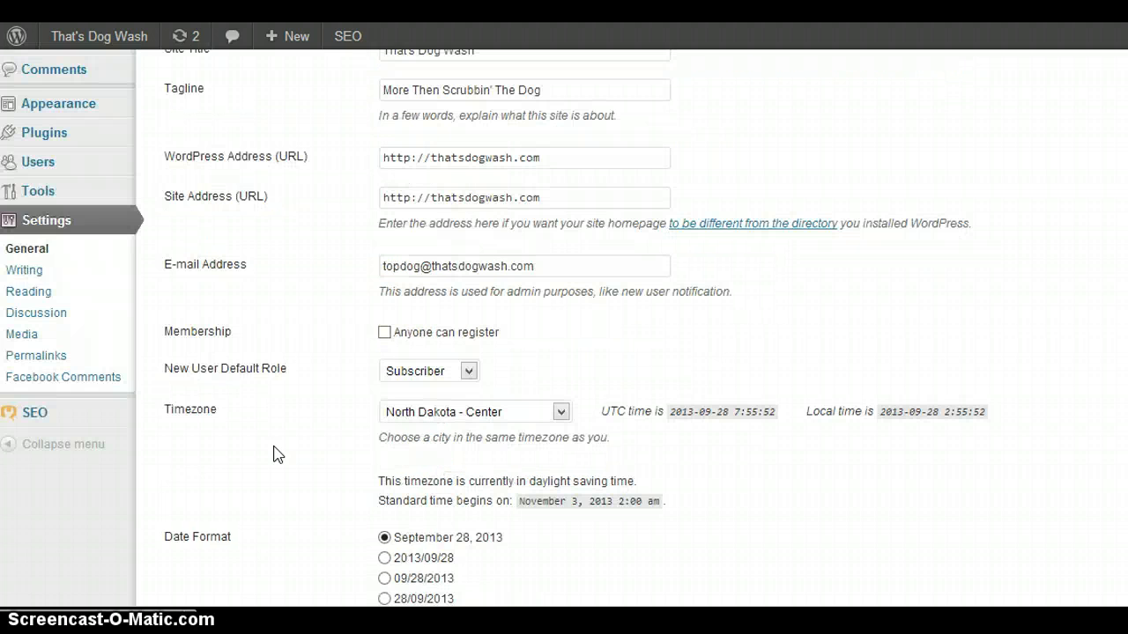
left_click(27, 270)
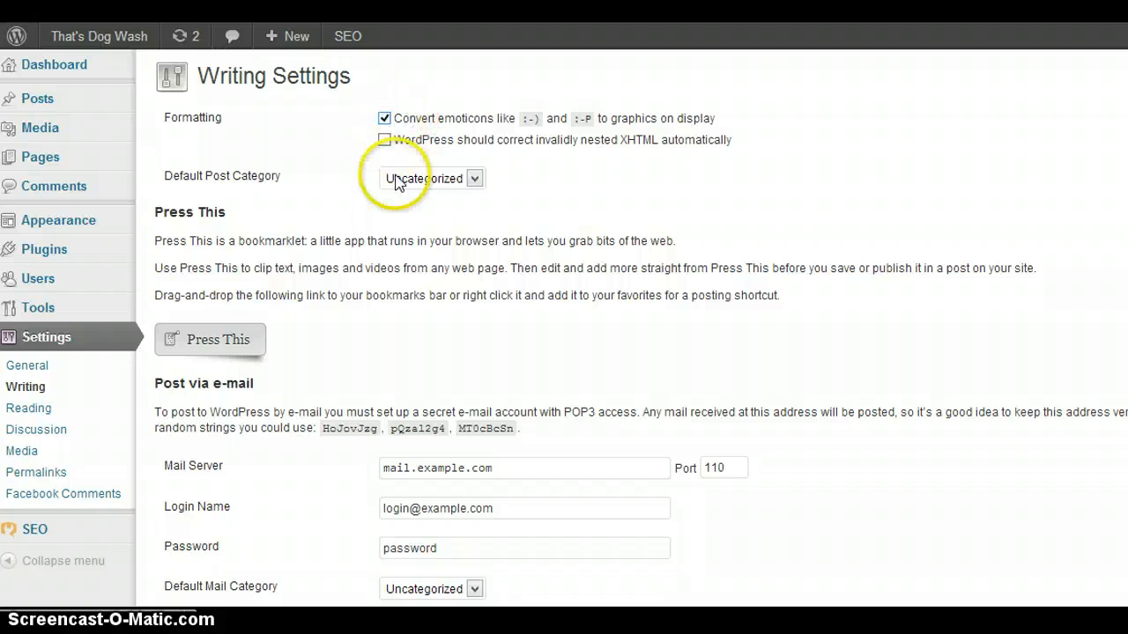
left_click(472, 180)
left_click(472, 180)
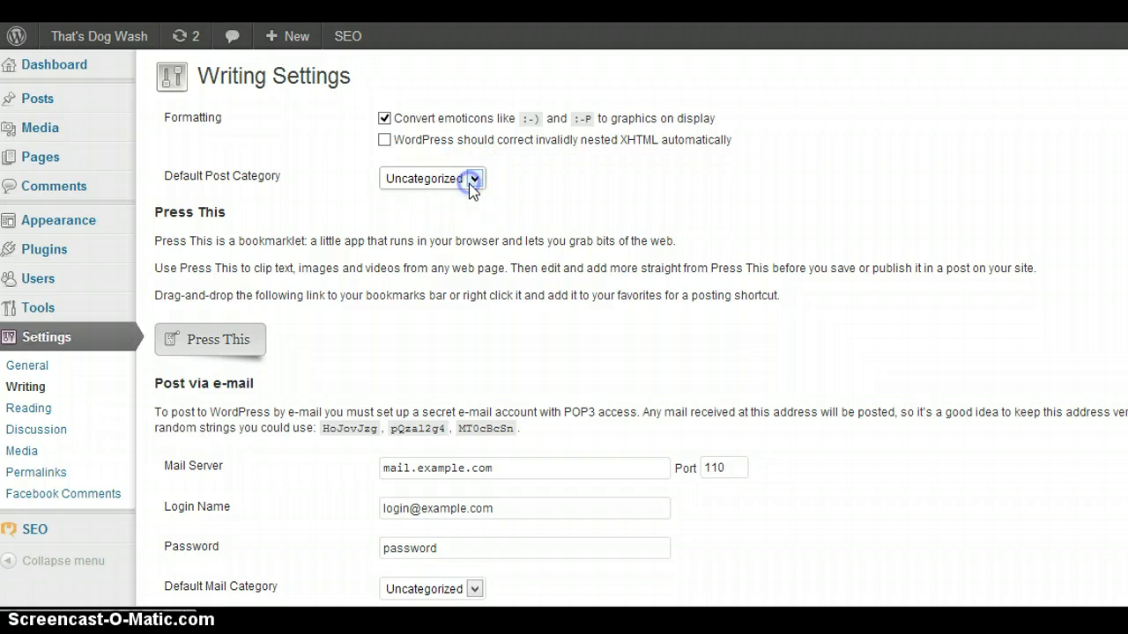
scroll(577, 203, "down", 5)
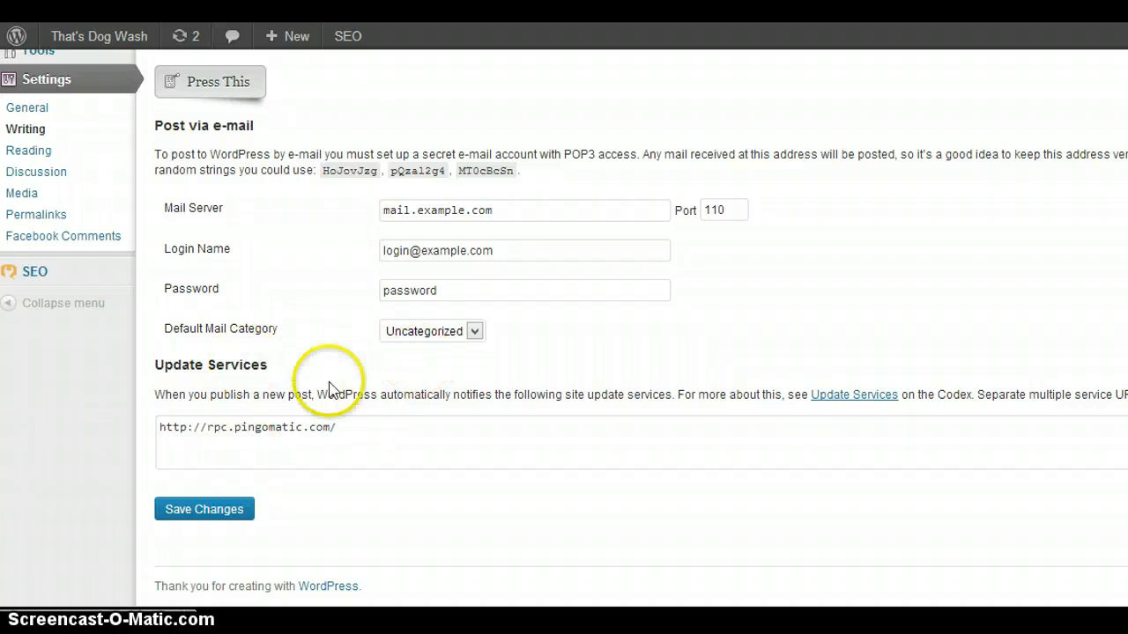
left_click(352, 427)
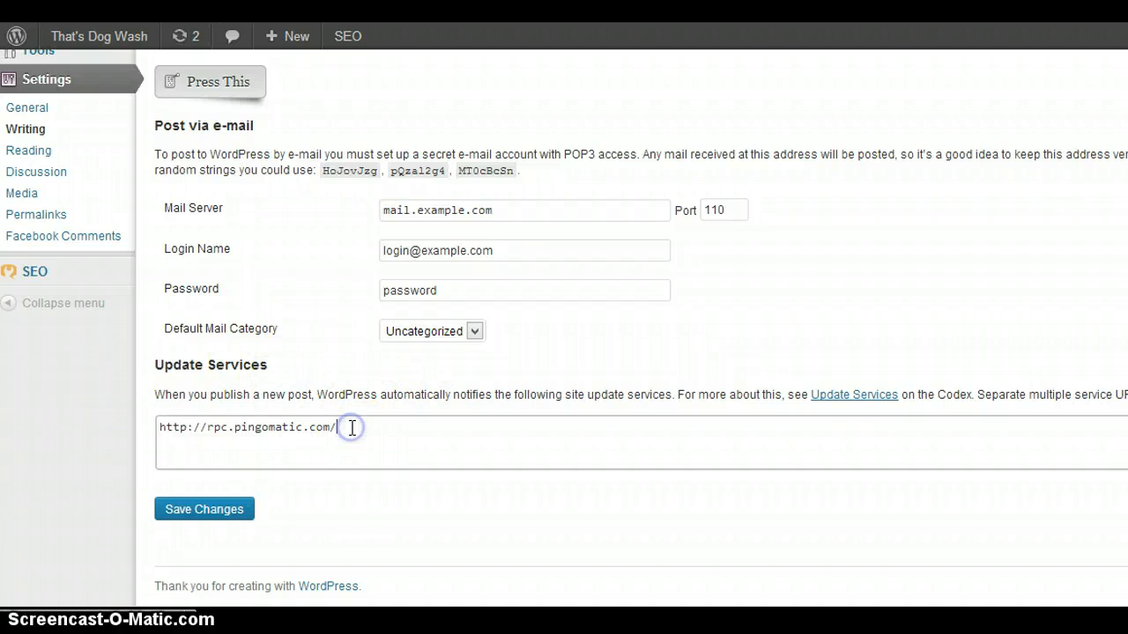
left_click_drag(350, 428, 203, 426)
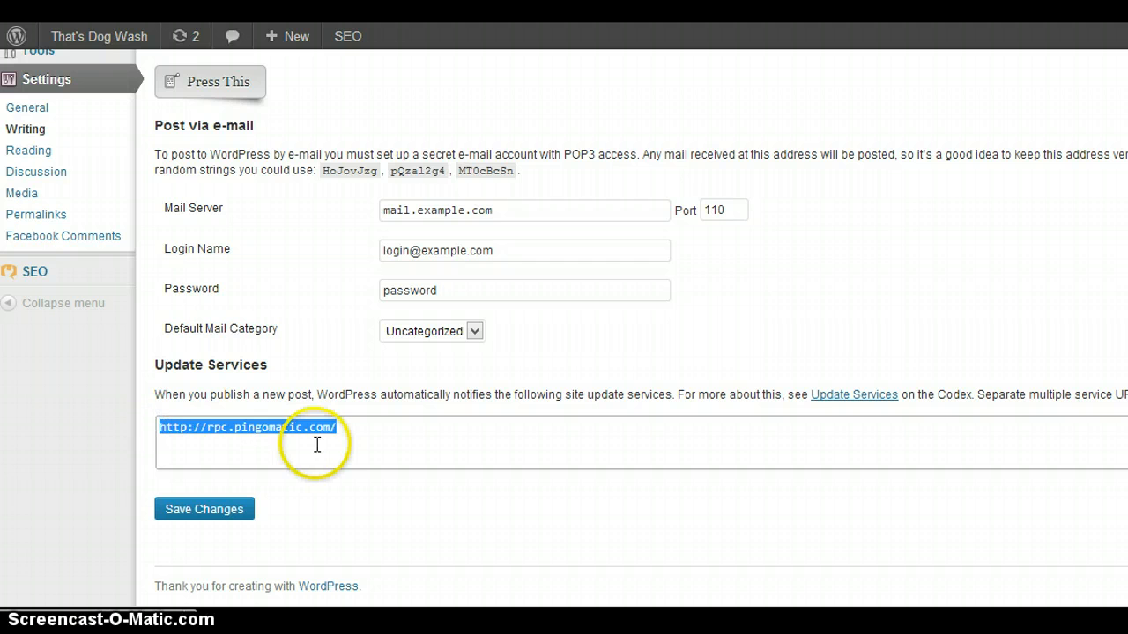
key("BackSpace")
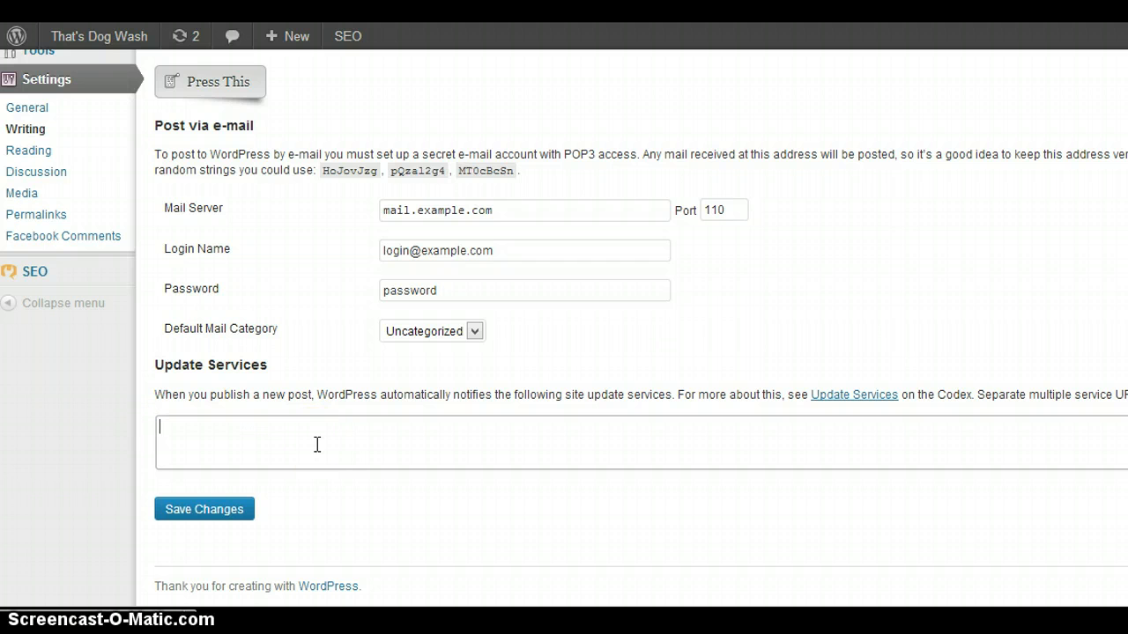
left_click(328, 438)
left_click(188, 514)
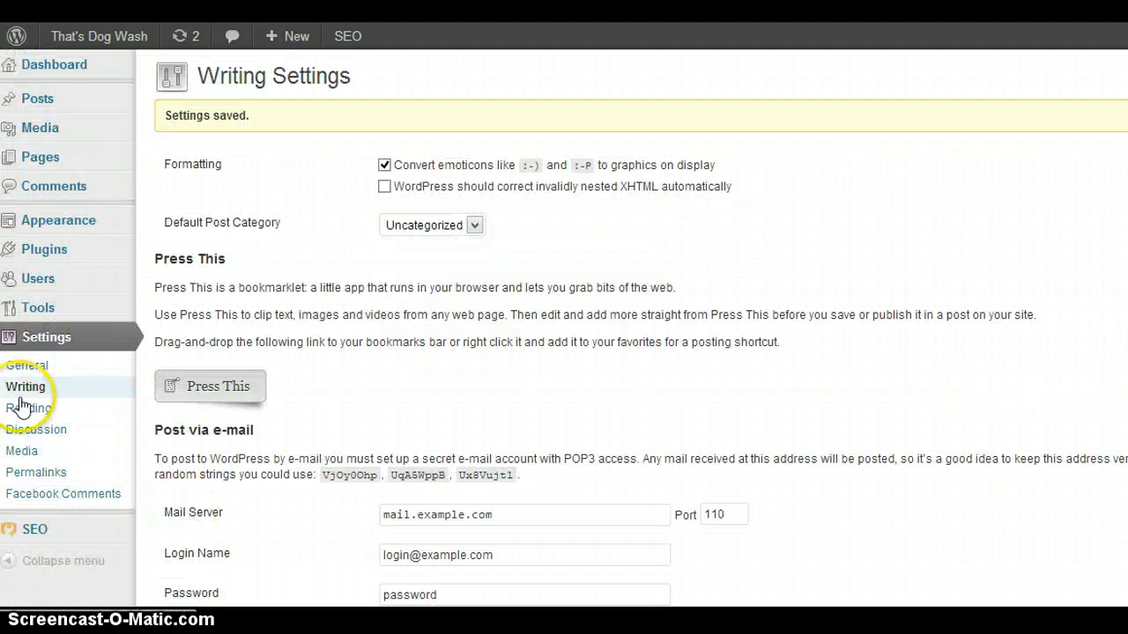
In the Discussion settings, require administrator approval for every comment and hold comments containing 1 or more links.
left_click(23, 414)
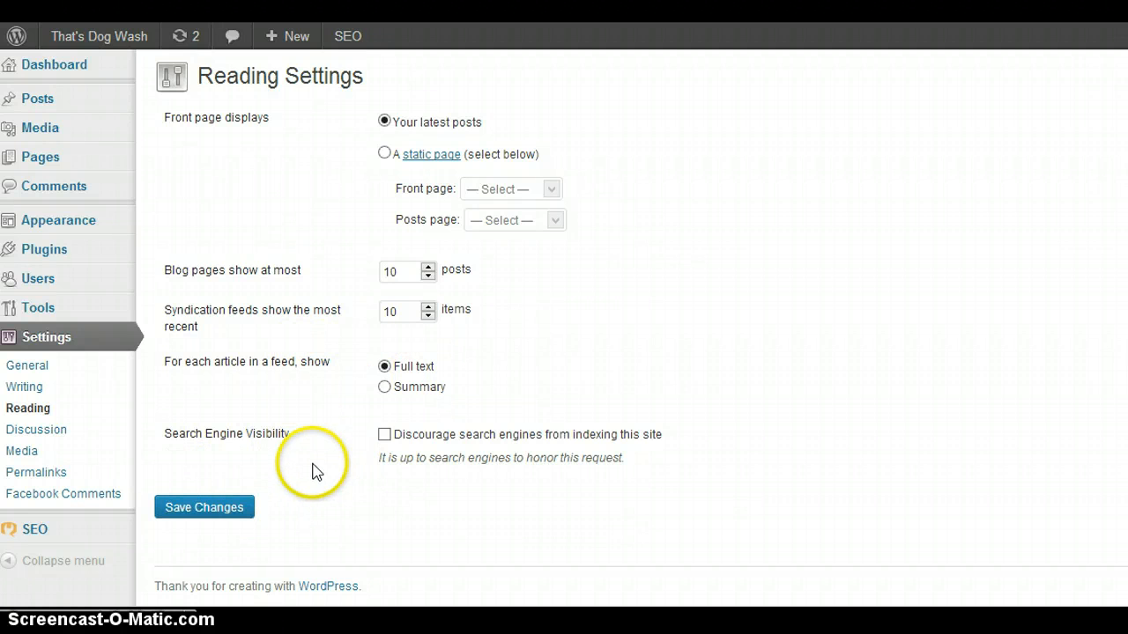
left_click(50, 433)
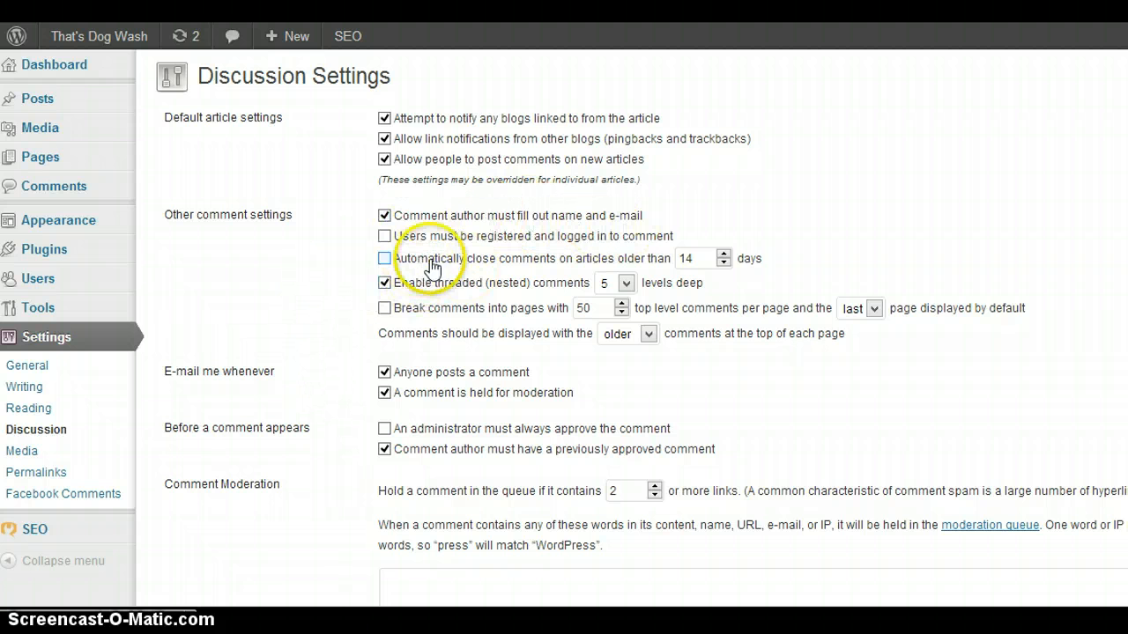
left_click(526, 257)
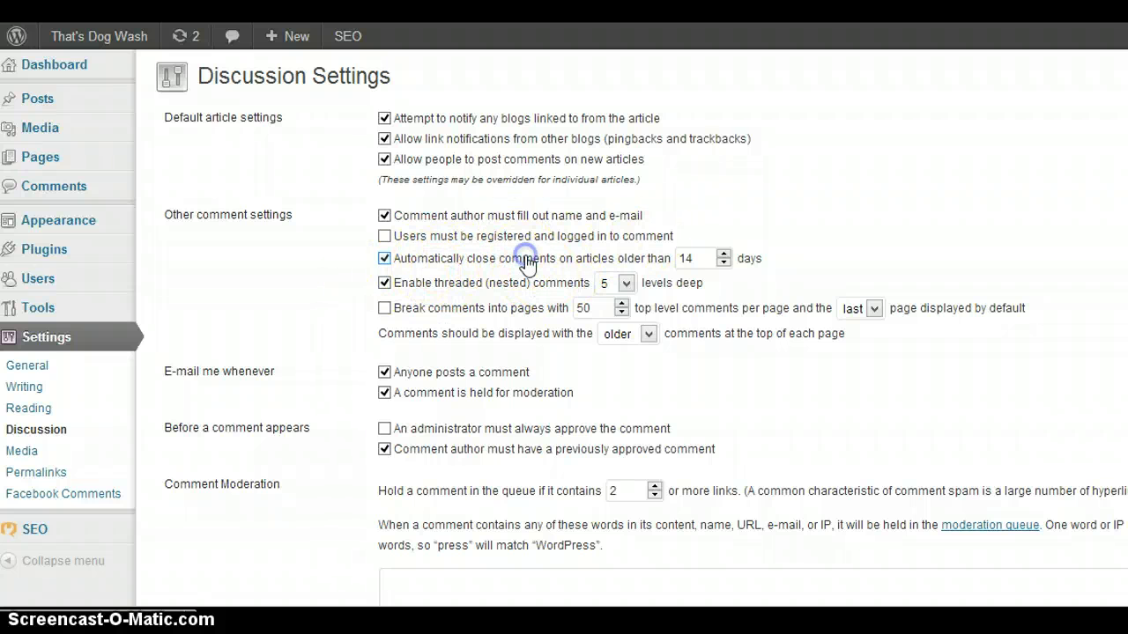
left_click(385, 260)
scroll(278, 297, "down", 1)
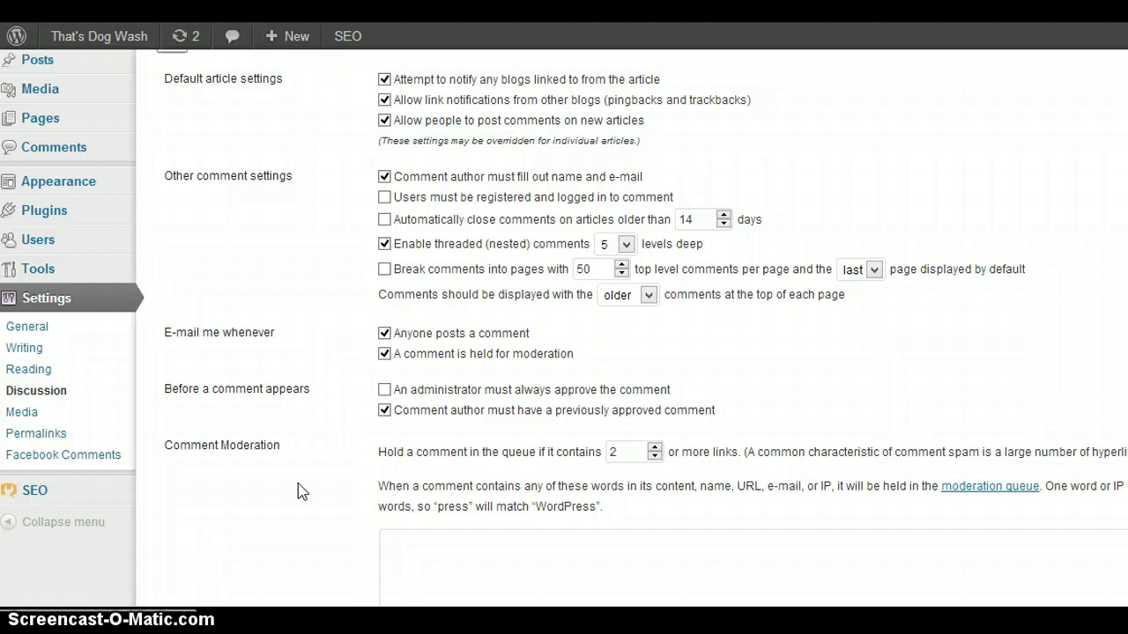
left_click(384, 391)
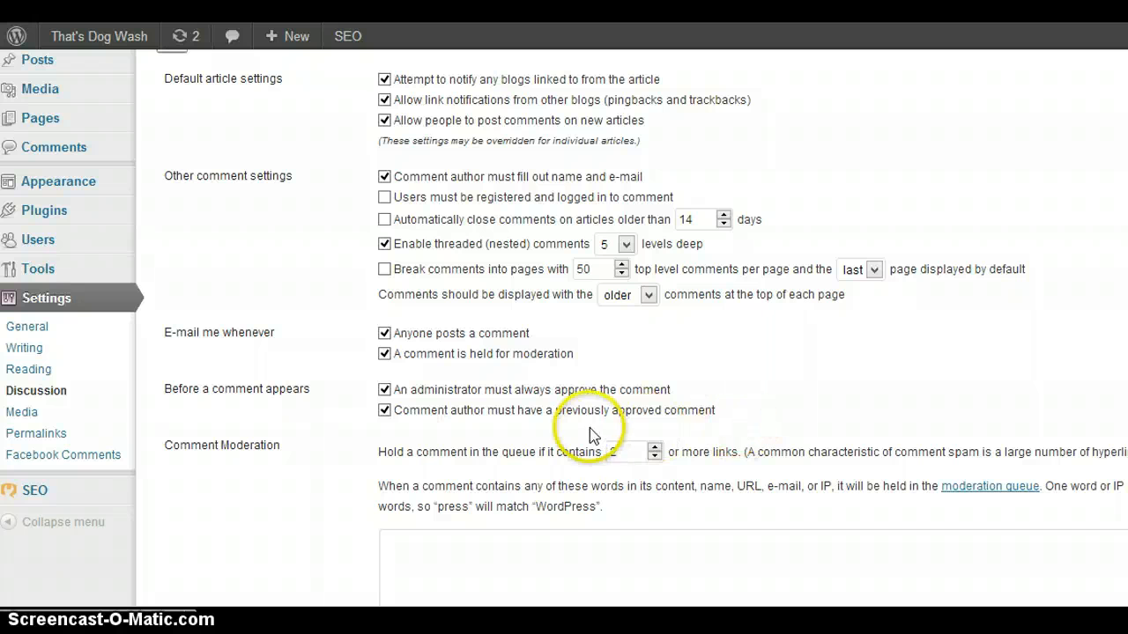
left_click(655, 457)
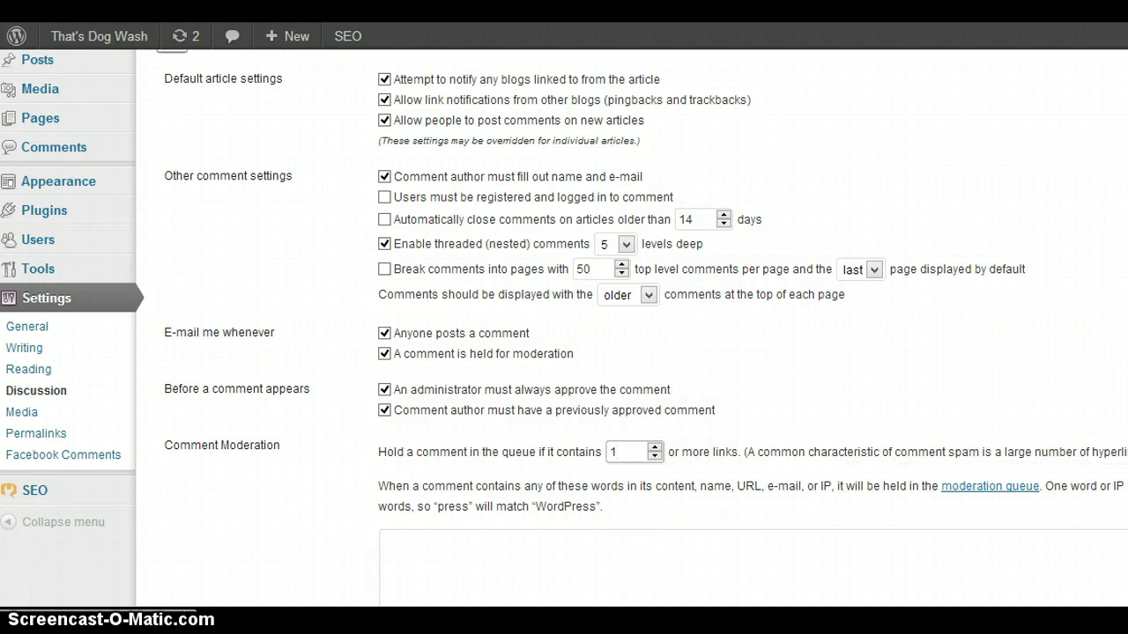
Examine the comment moderation words, comment blacklist and avatar options through the end of the Discussion settings.
scroll(563, 291, "down", 3)
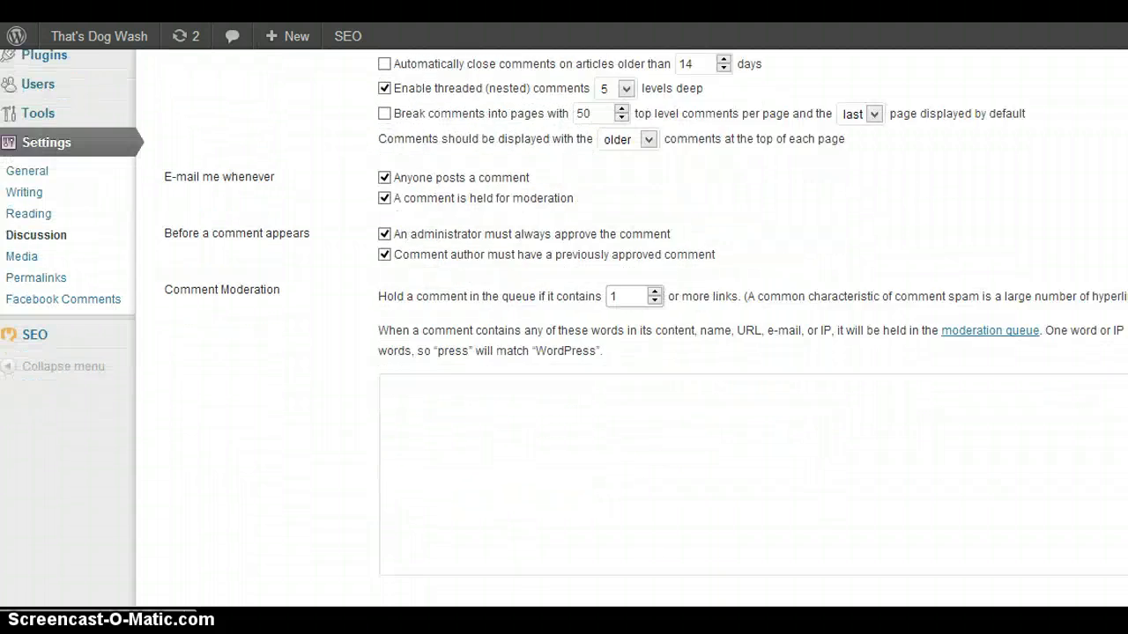
scroll(563, 291, "down", 1)
scroll(564, 291, "down", 1)
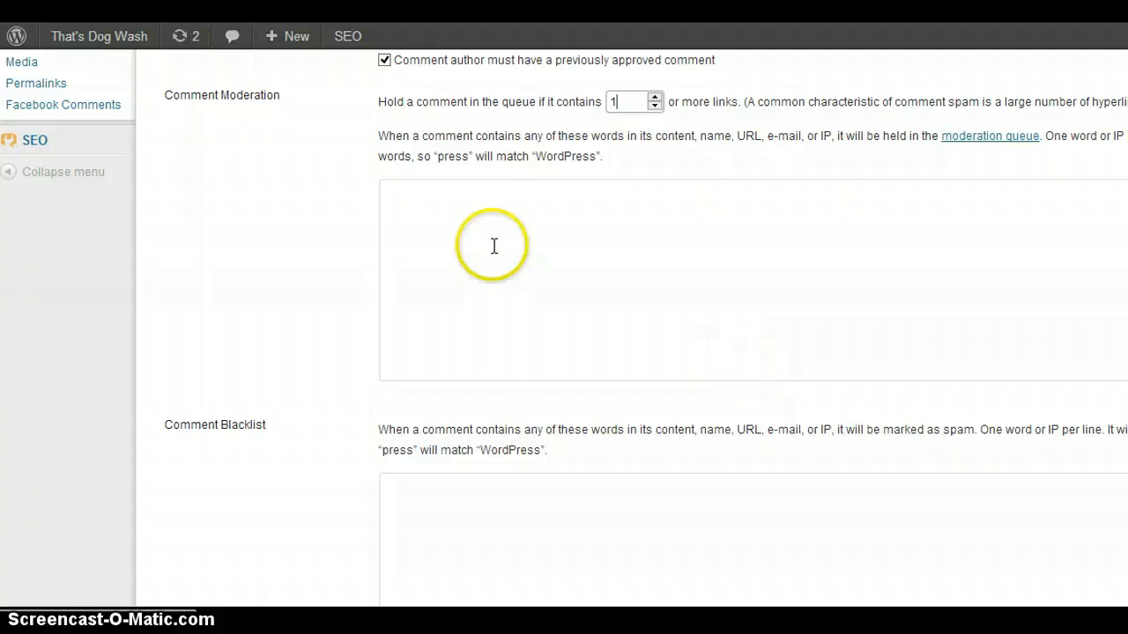
left_click(524, 229)
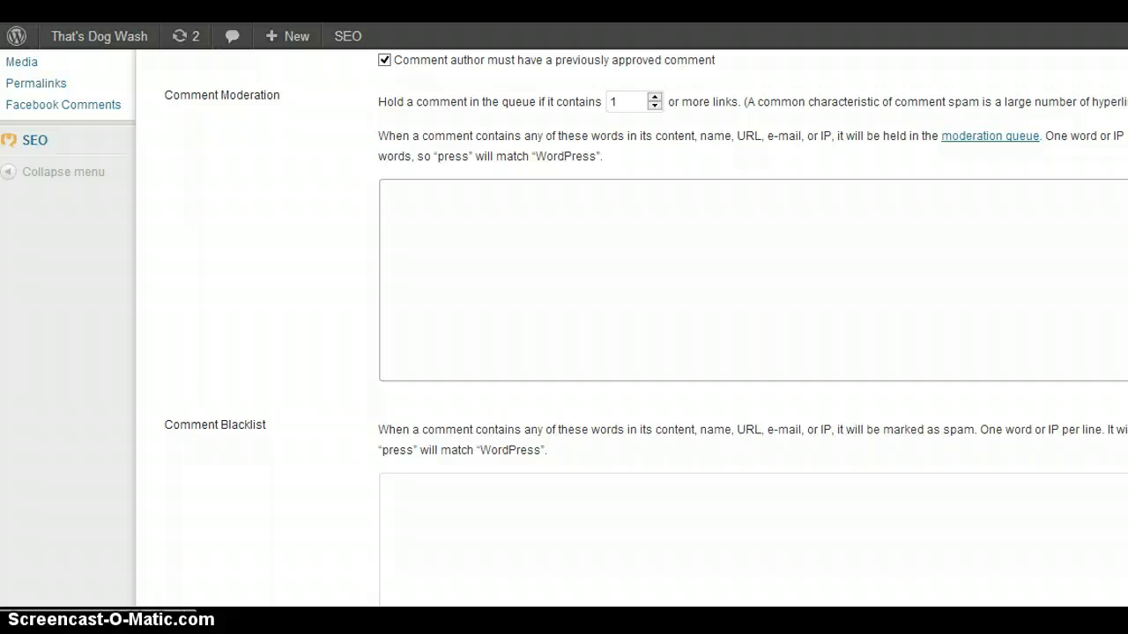
scroll(564, 265, "down", 1)
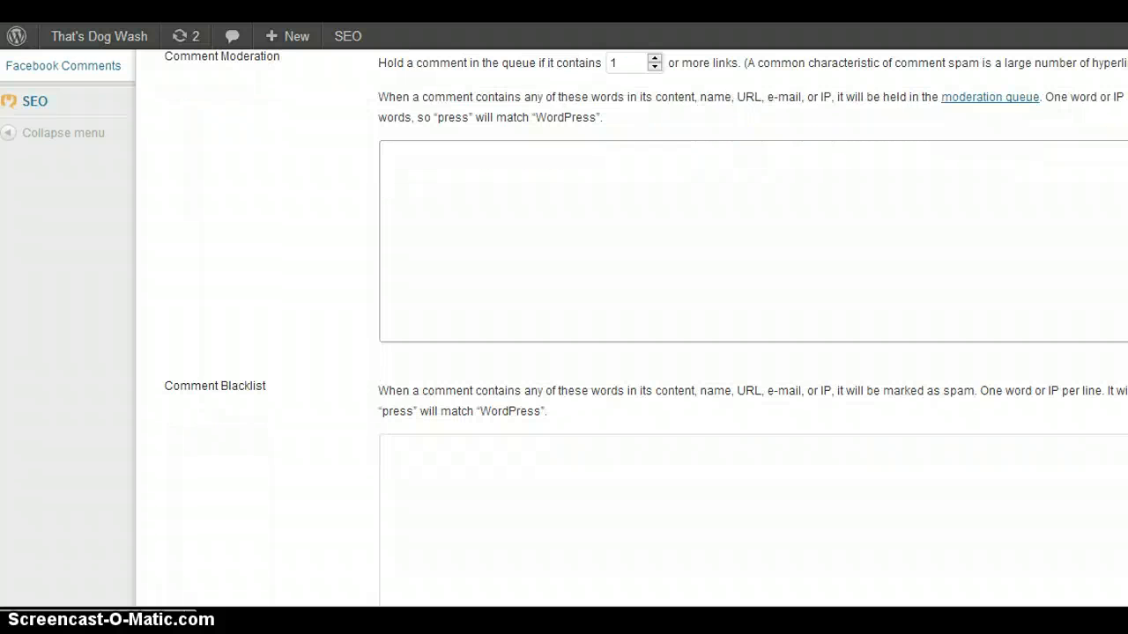
scroll(564, 264, "down", 1)
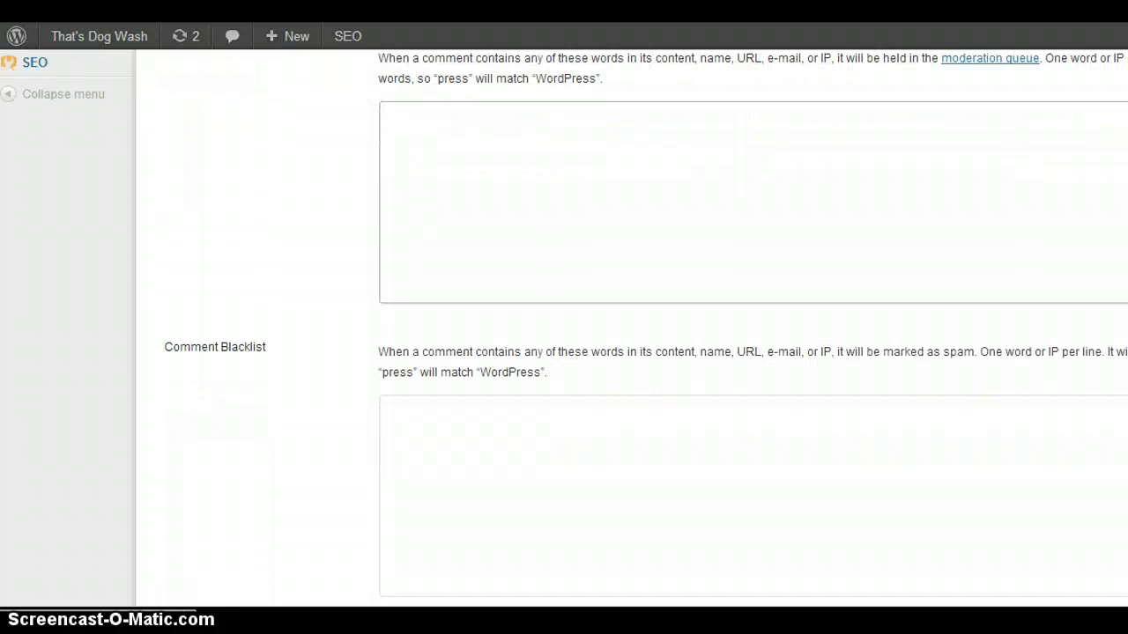
scroll(723, 386, "down", 5)
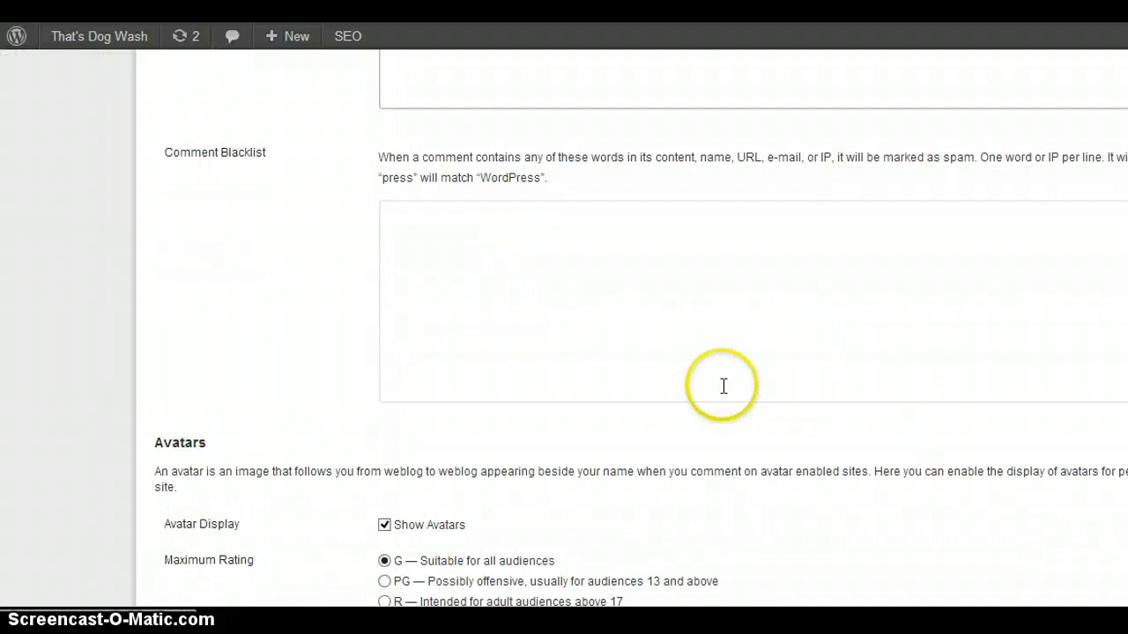
left_click(688, 335)
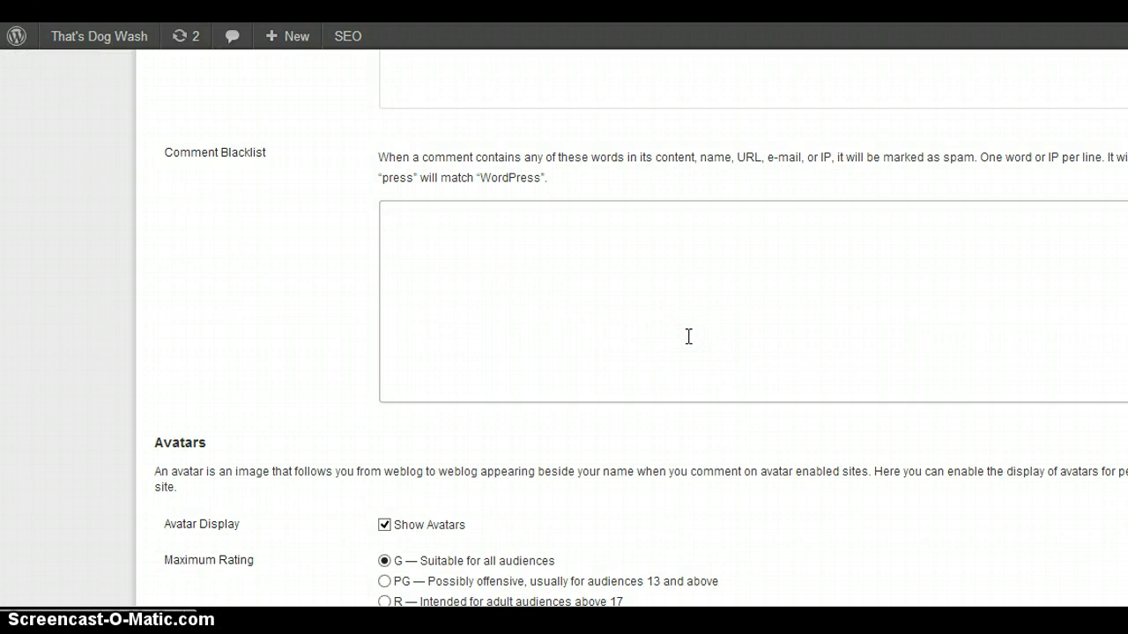
left_click(690, 217)
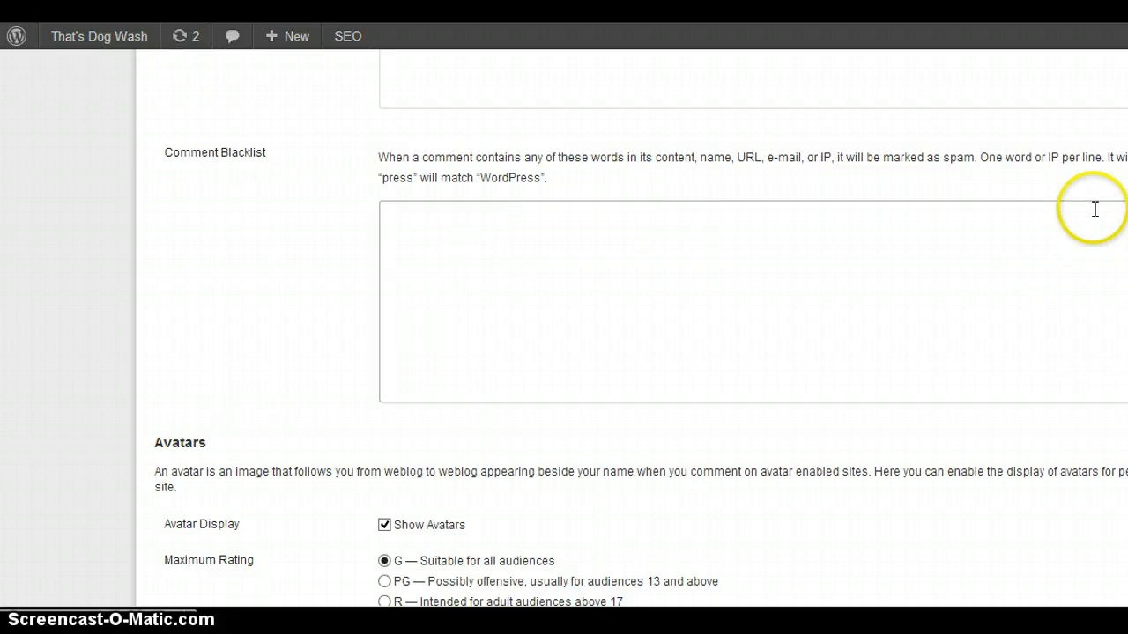
scroll(631, 328, "down", 4)
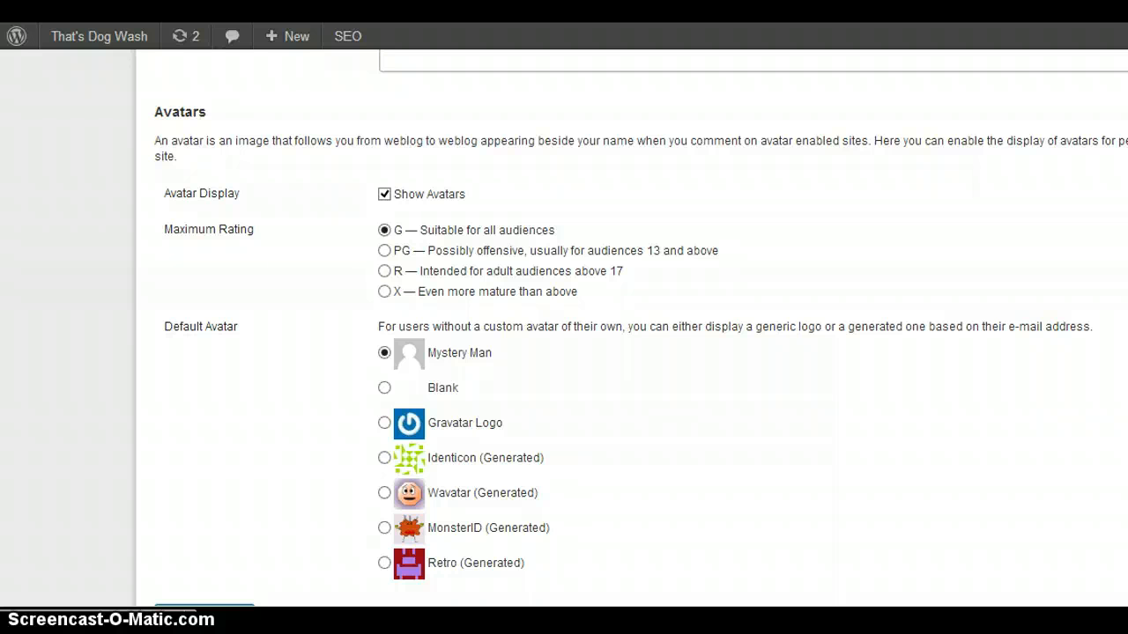
scroll(564, 353, "down", 3)
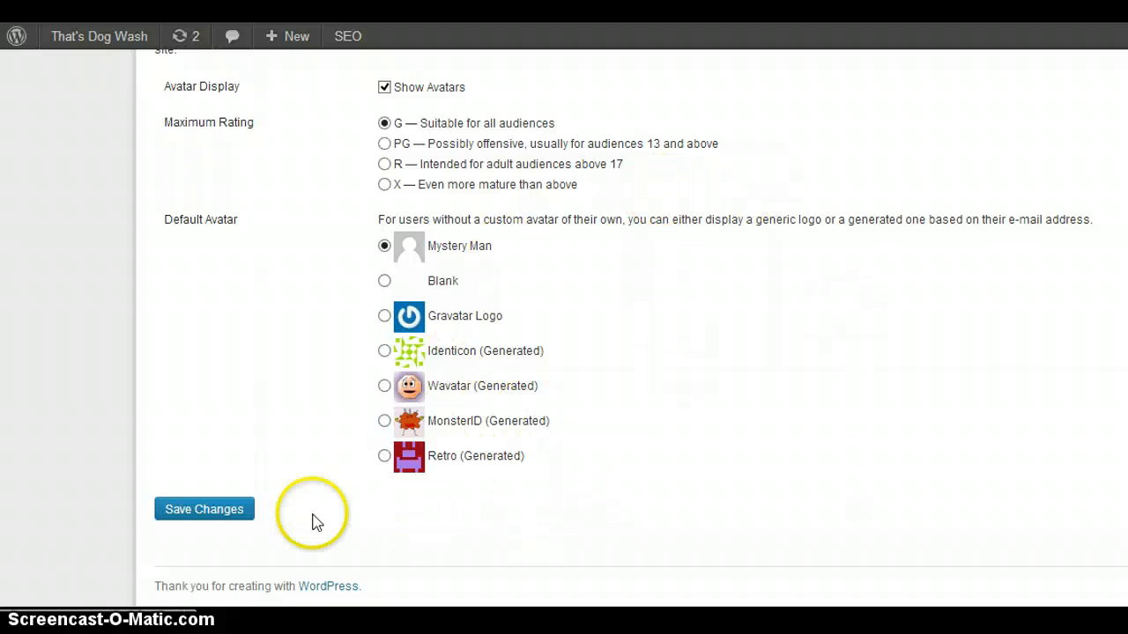
Save the Discussion settings and open the Media settings.
left_click(218, 516)
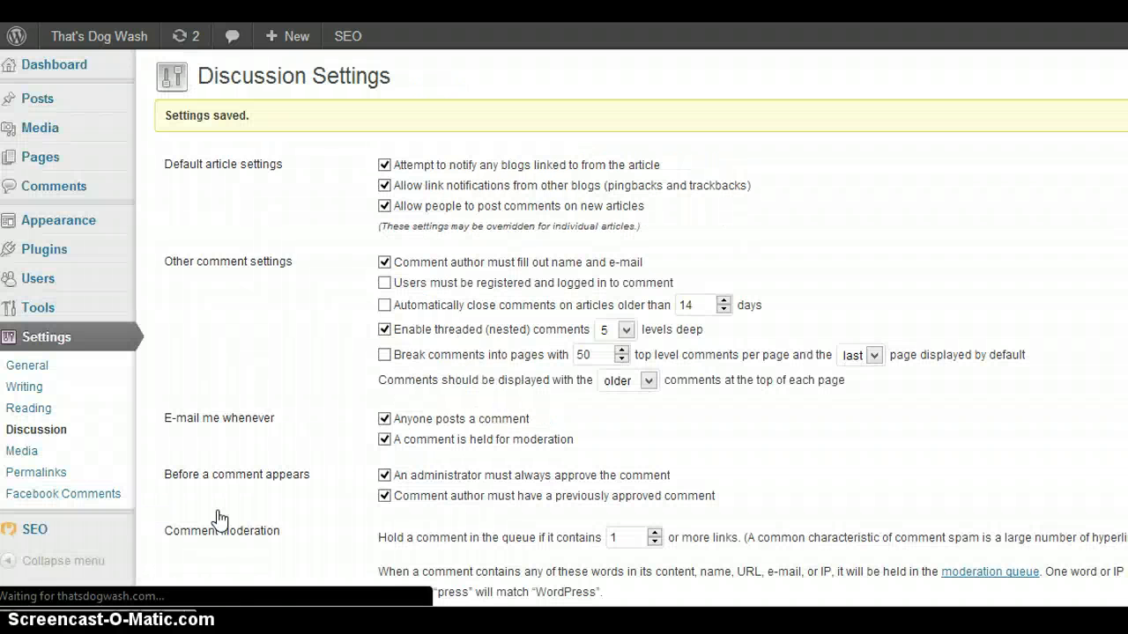
left_click(21, 453)
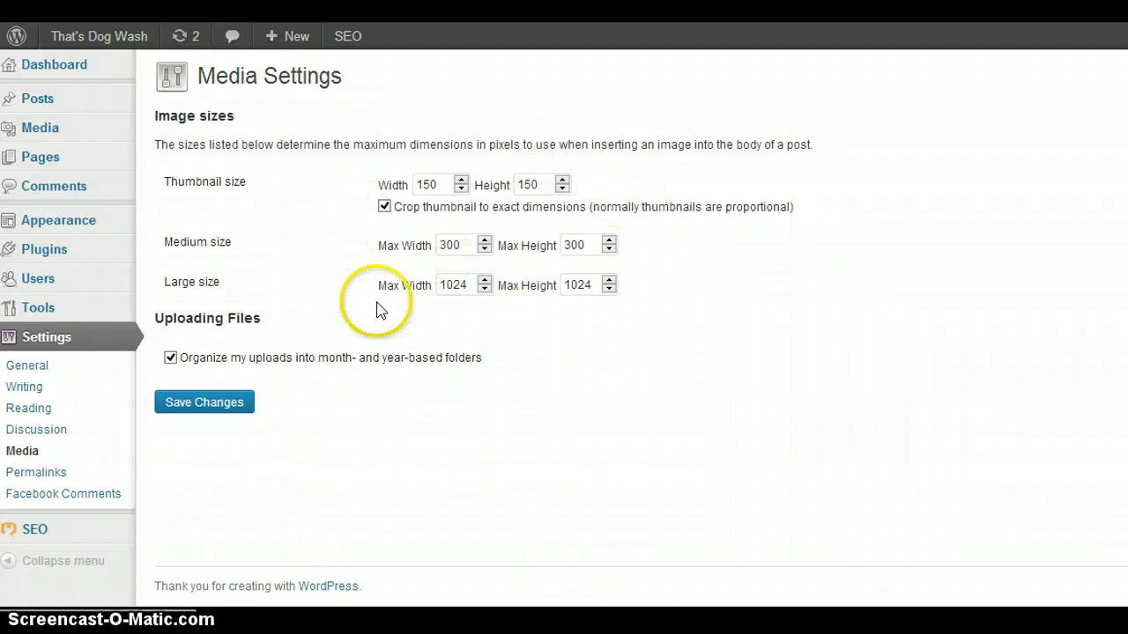
In the Permalink settings, select the custom structure and set it to /%category%/%postname%/.
left_click(46, 475)
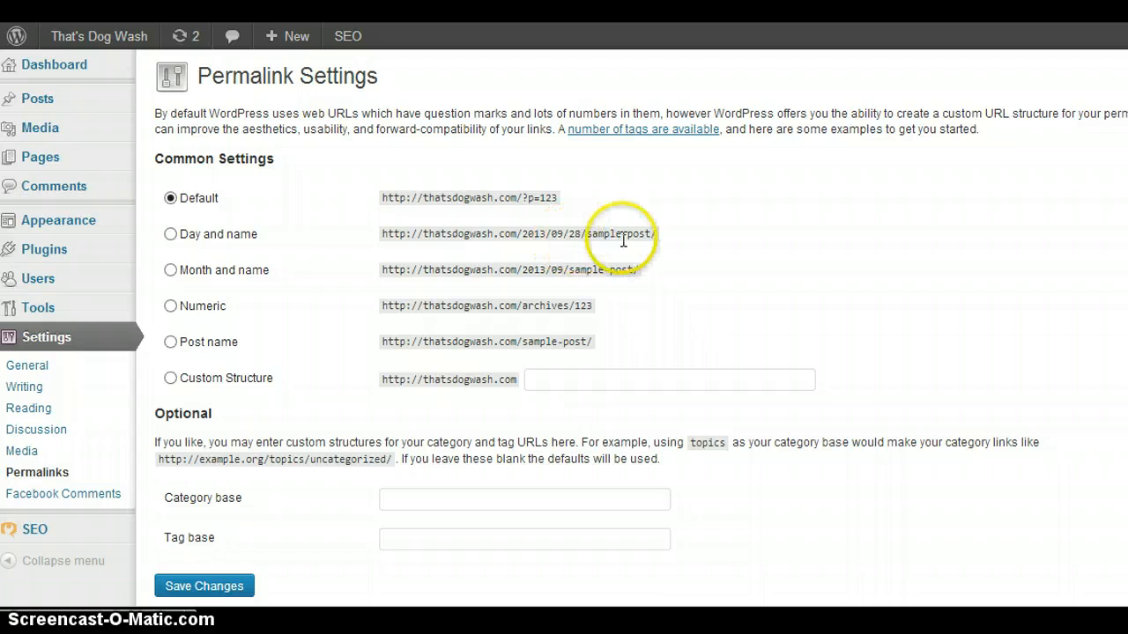
left_click_drag(585, 234, 632, 233)
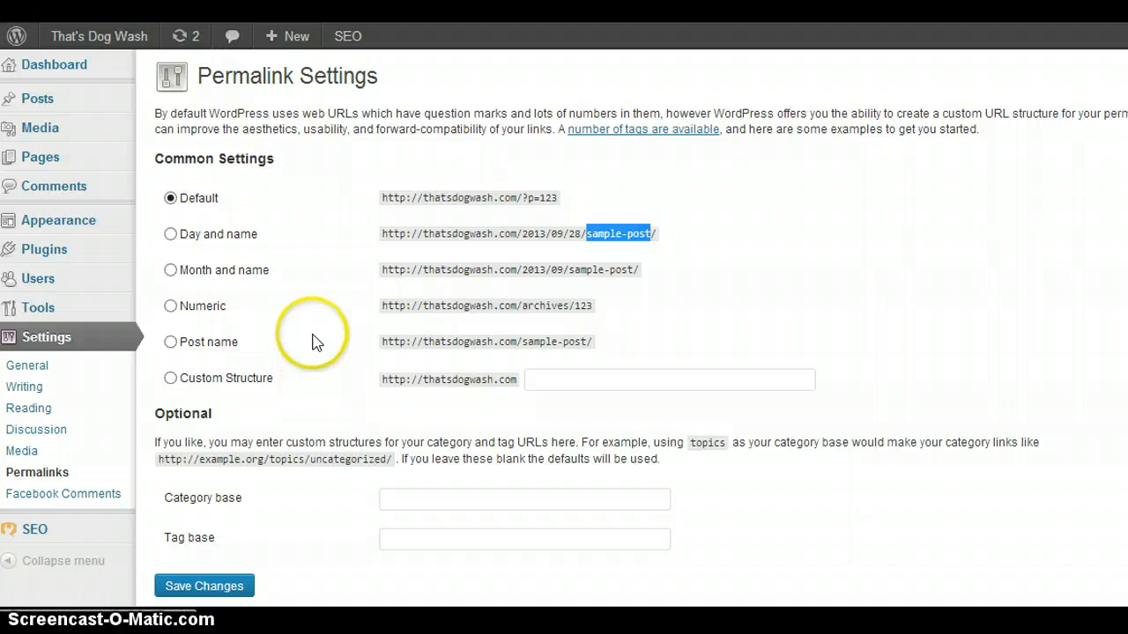
left_click(169, 380)
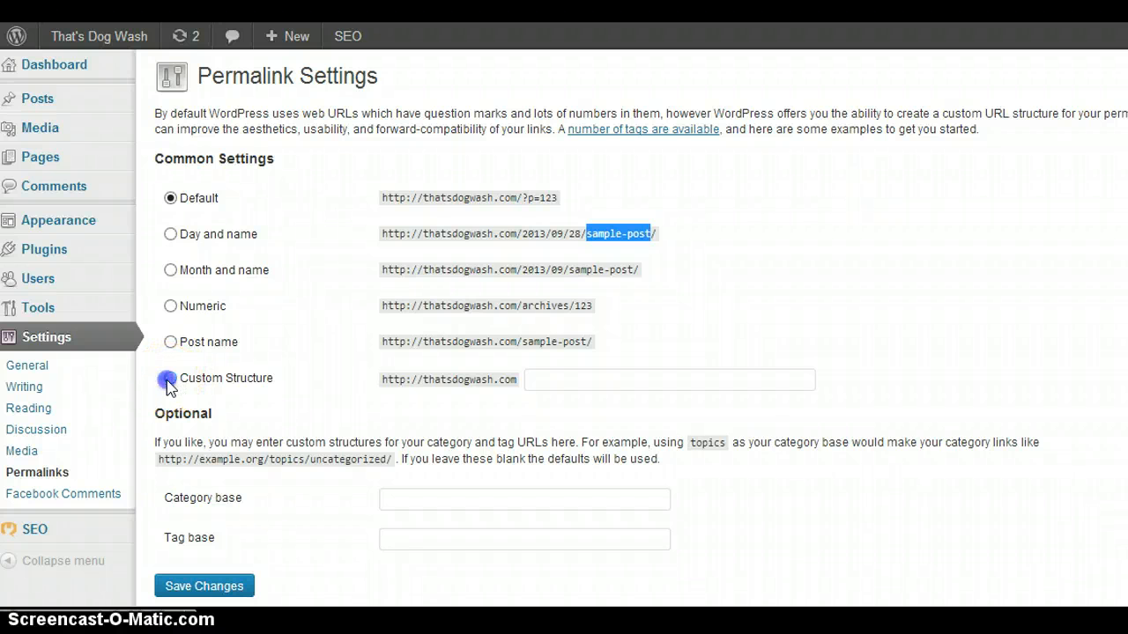
left_click(597, 377)
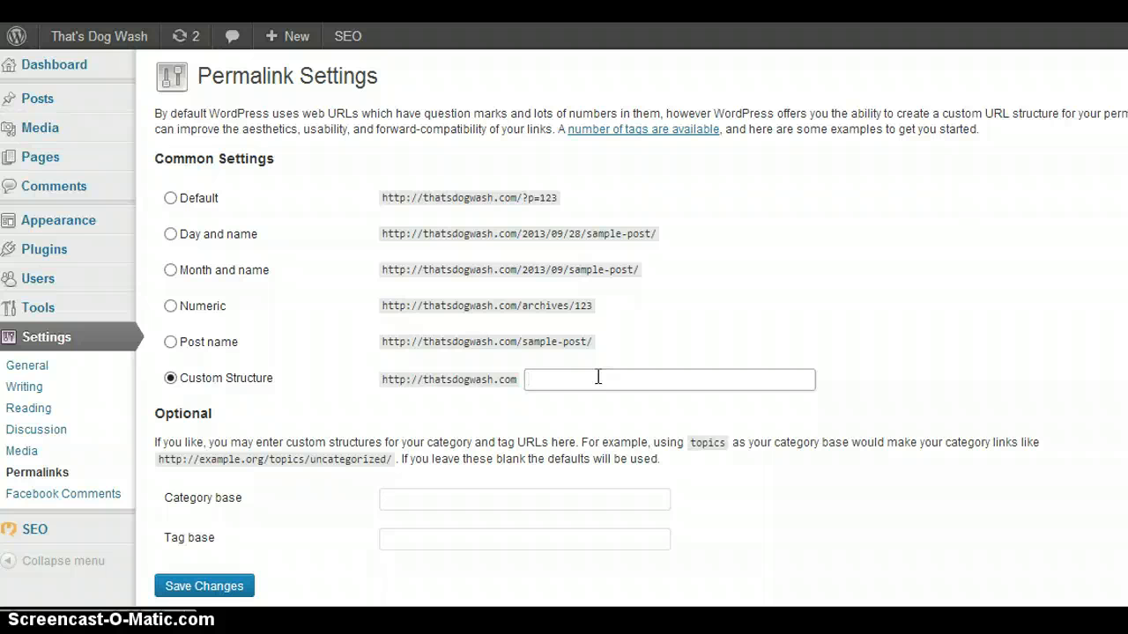
type("/")
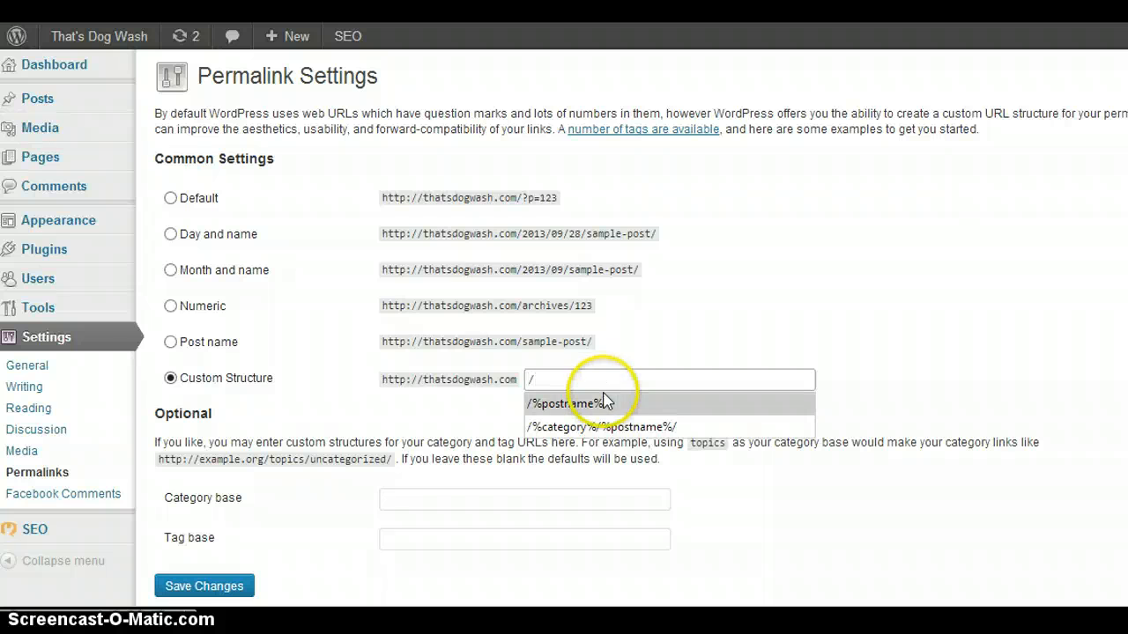
left_click(594, 426)
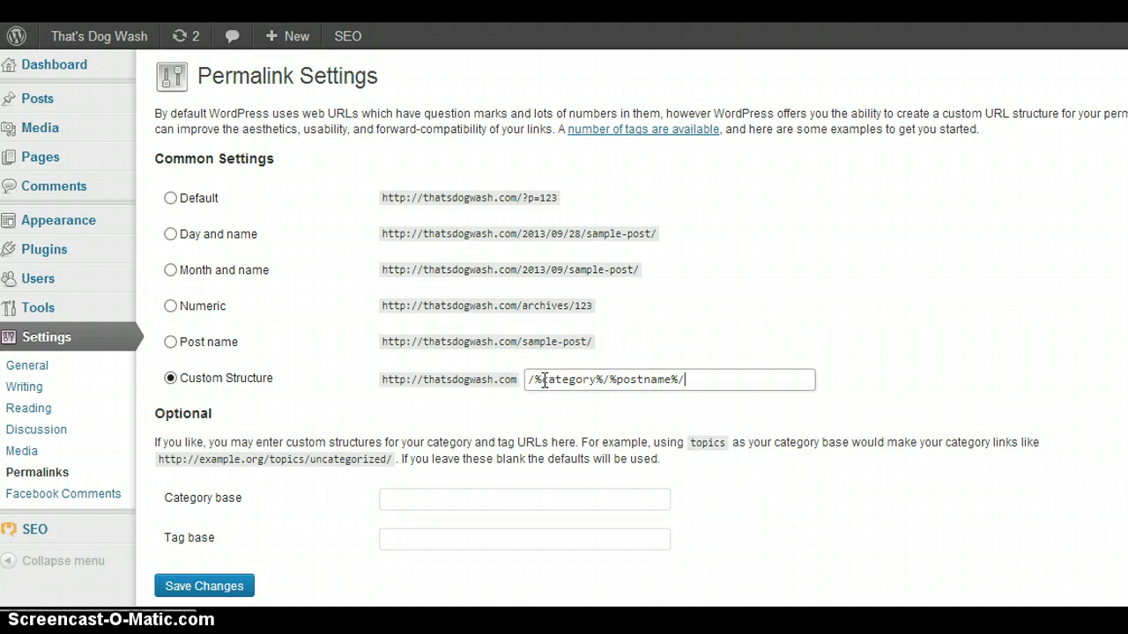
Paste /%category%/%postname%/ over the custom permalink structure, leave the category base blank, and save the changes.
left_click_drag(552, 379, 592, 379)
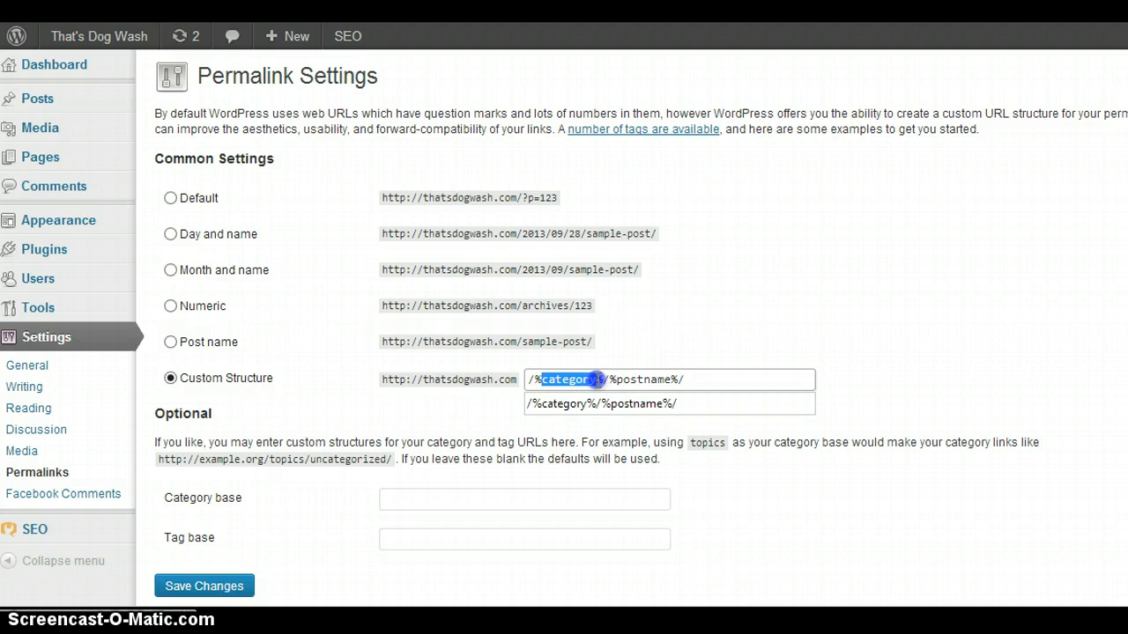
left_click(717, 313)
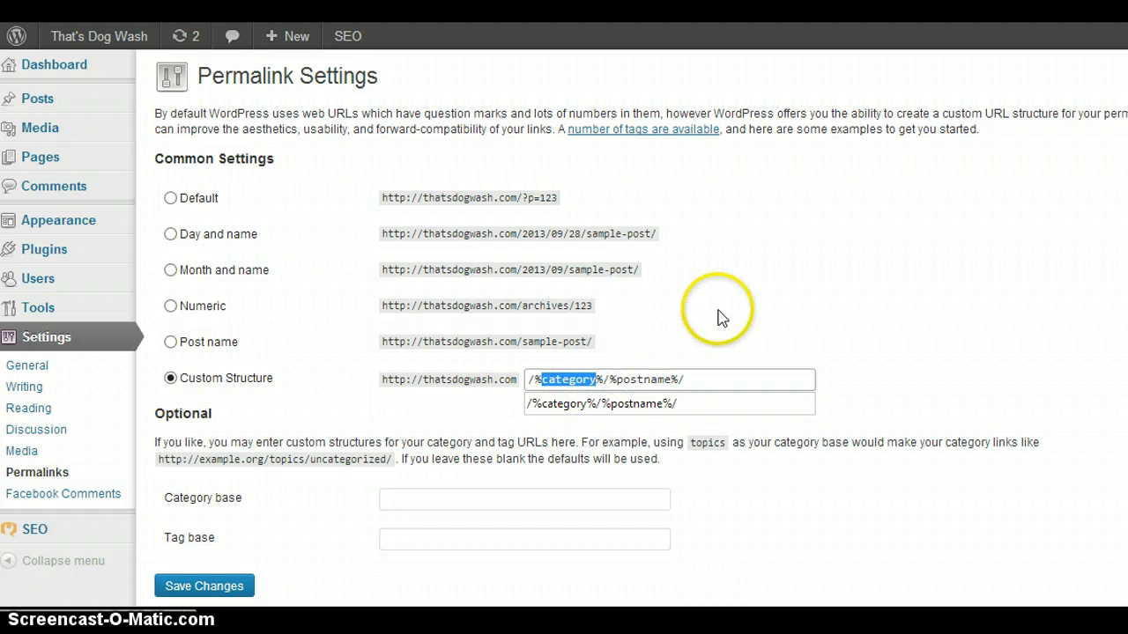
left_click(552, 379)
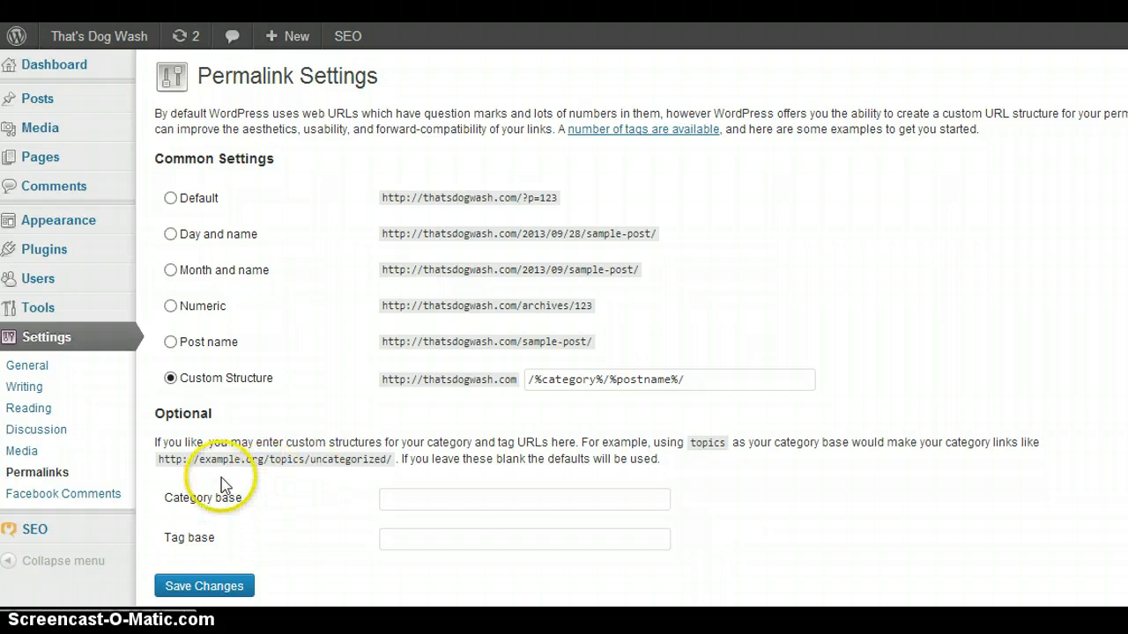
left_click(414, 504)
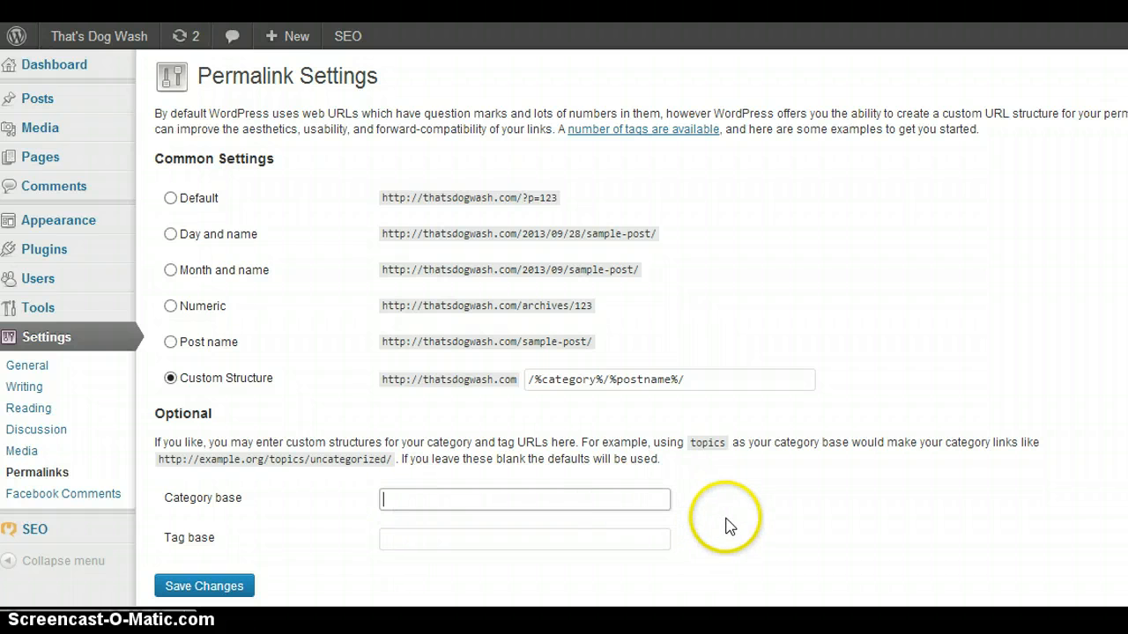
left_click(872, 513)
scroll(877, 520, "down", 2)
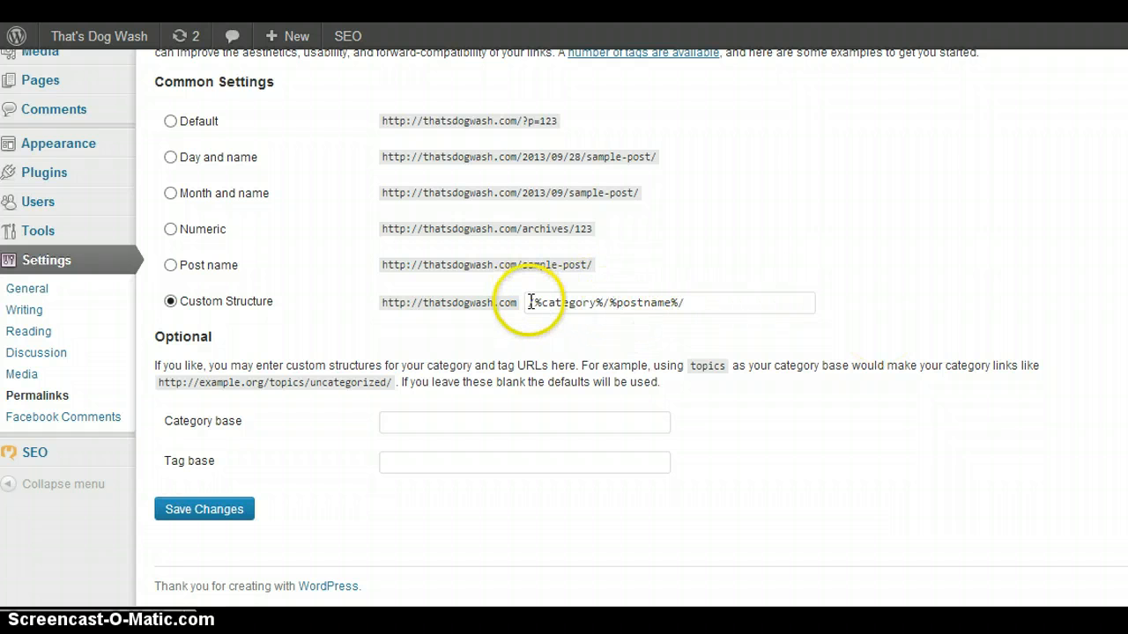
left_click_drag(526, 302, 703, 301)
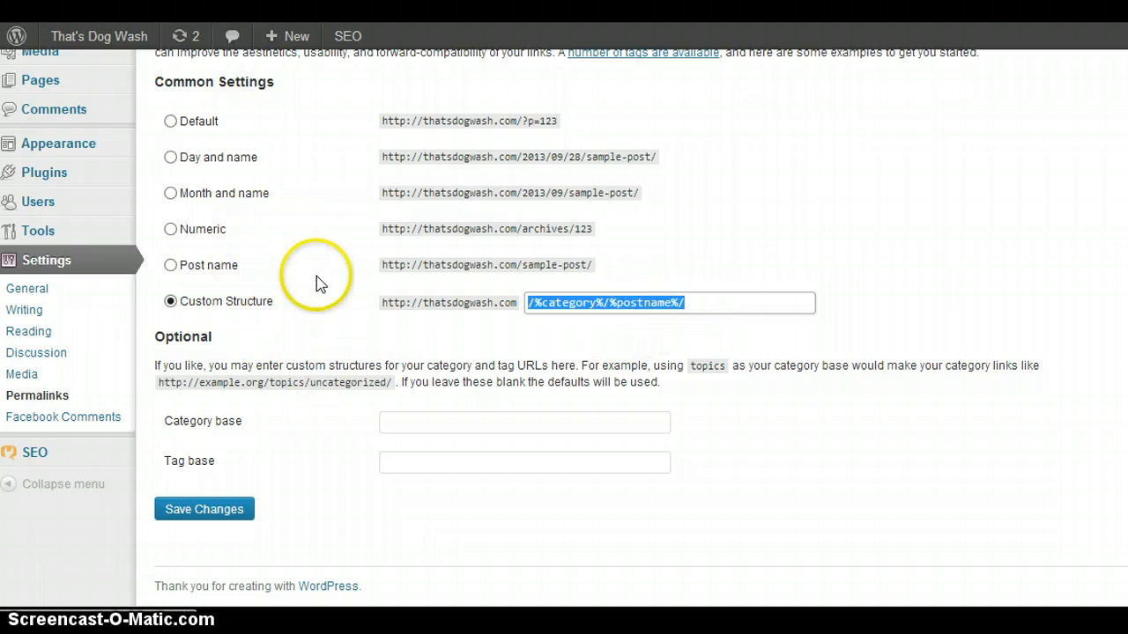
type("/%category%/%postname%/")
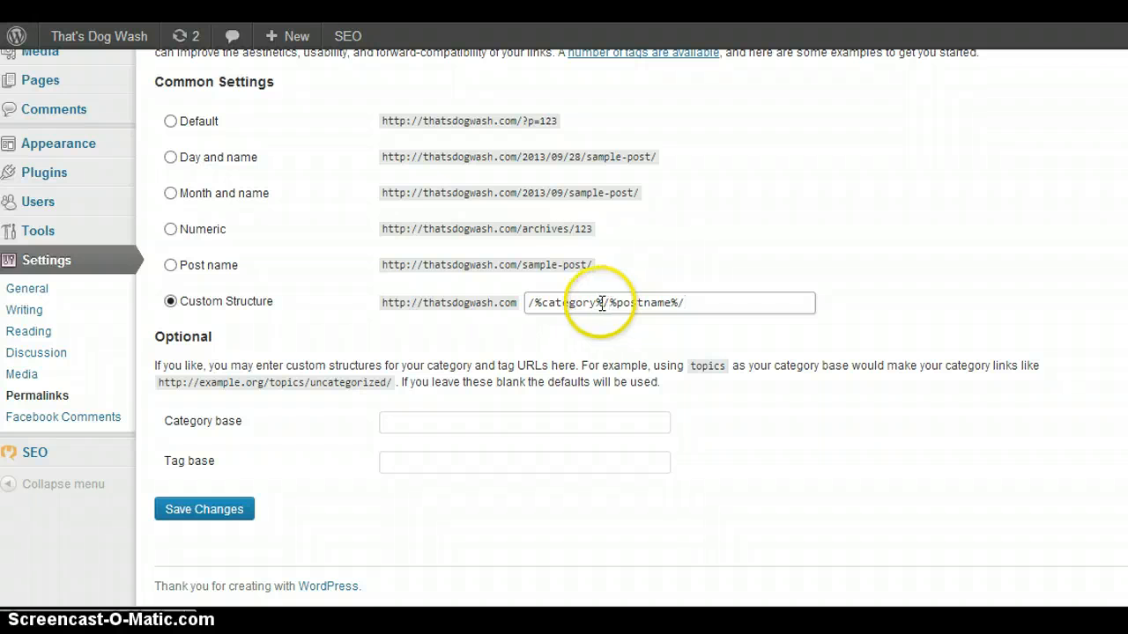
left_click_drag(603, 303, 557, 303)
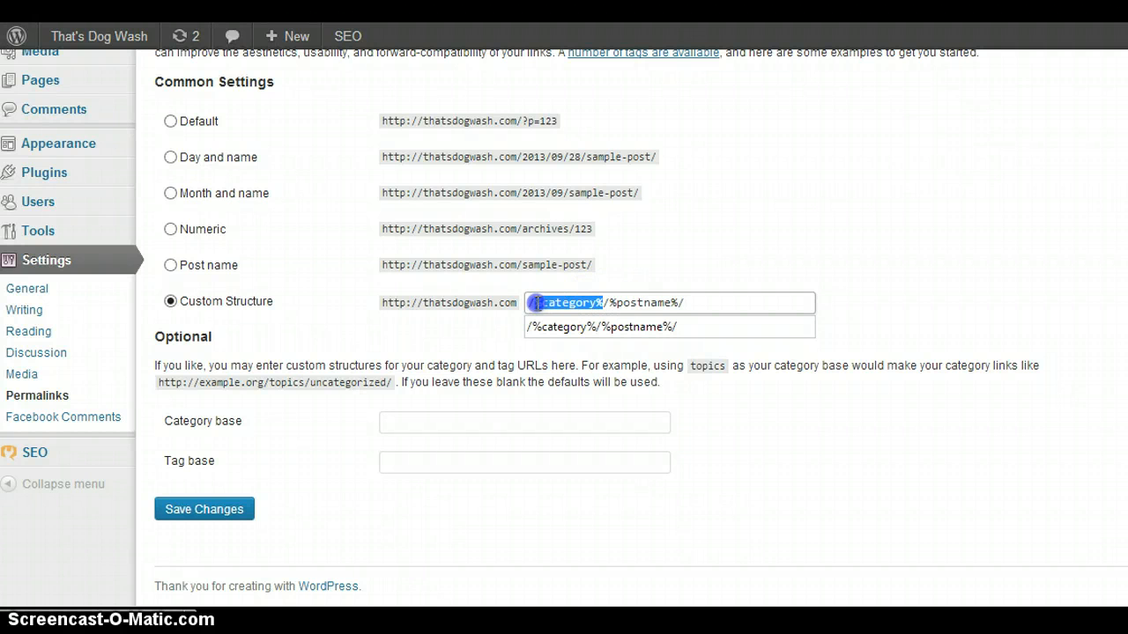
left_click(784, 217)
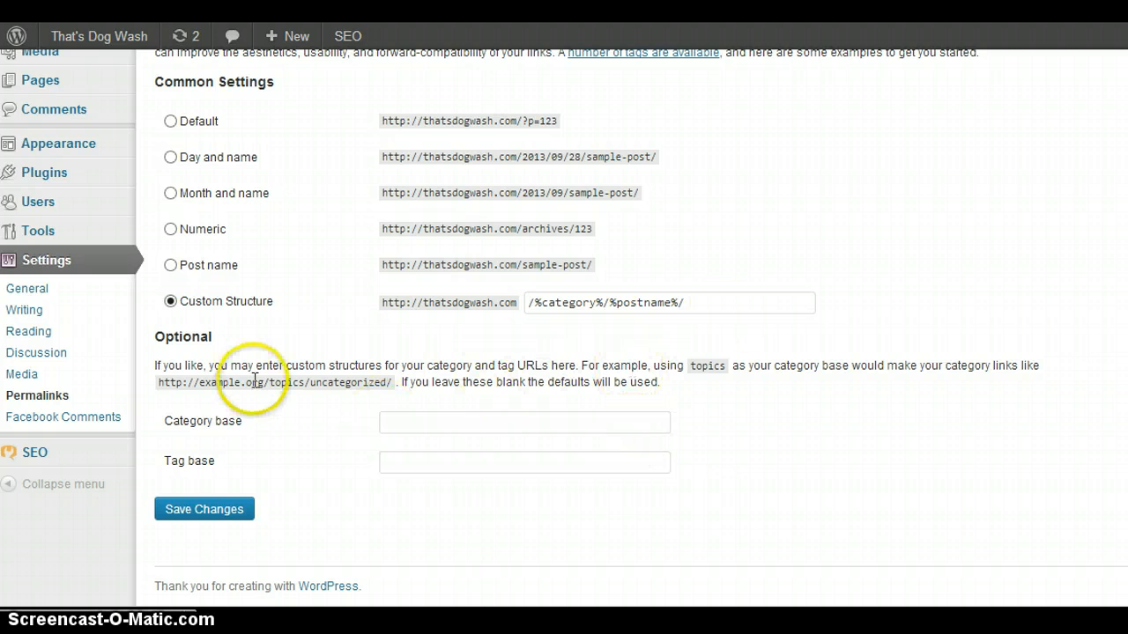
left_click(198, 512)
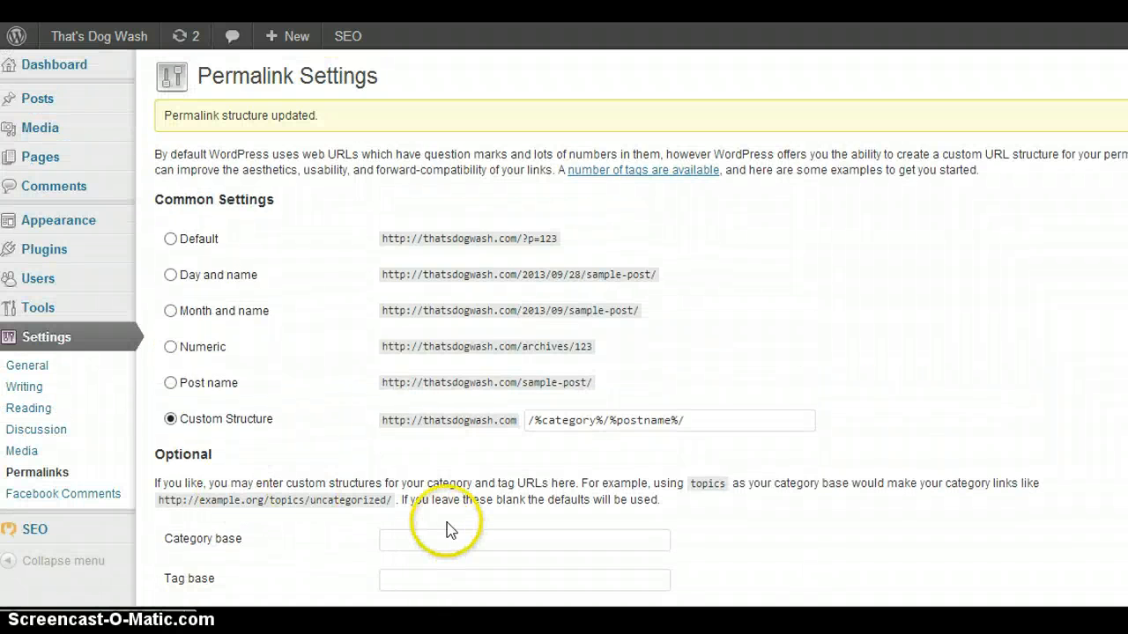
Open the Facebook Comments plugin settings and examine the moderator, historical comment and display options.
scroll(446, 529, "down", 3)
scroll(446, 529, "up", 1)
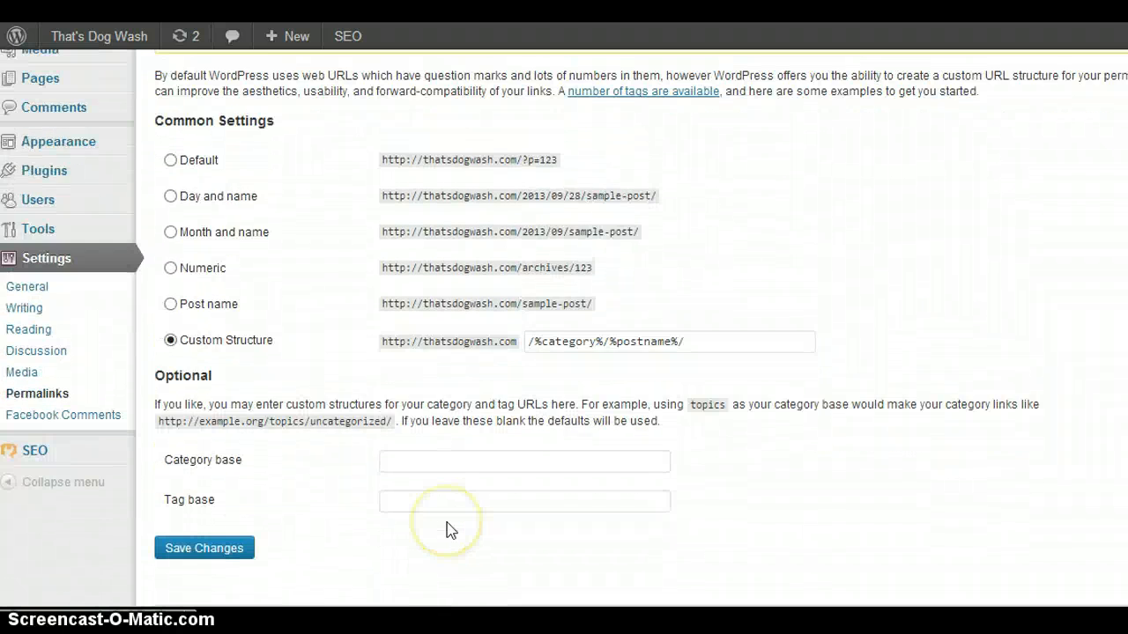
left_click(70, 418)
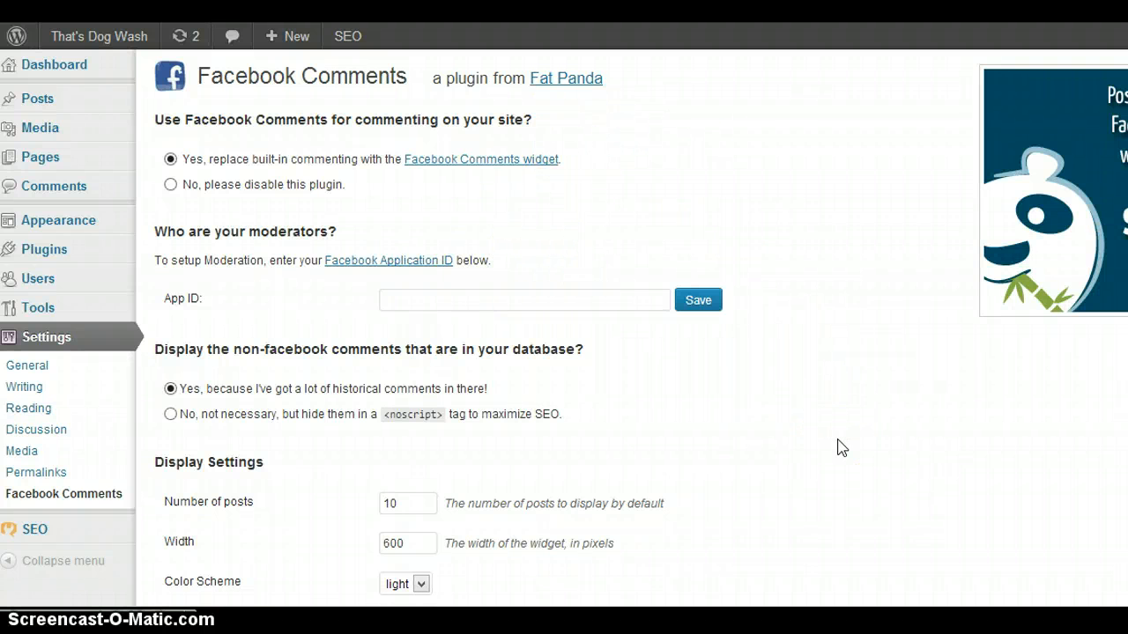
scroll(839, 448, "down", 1)
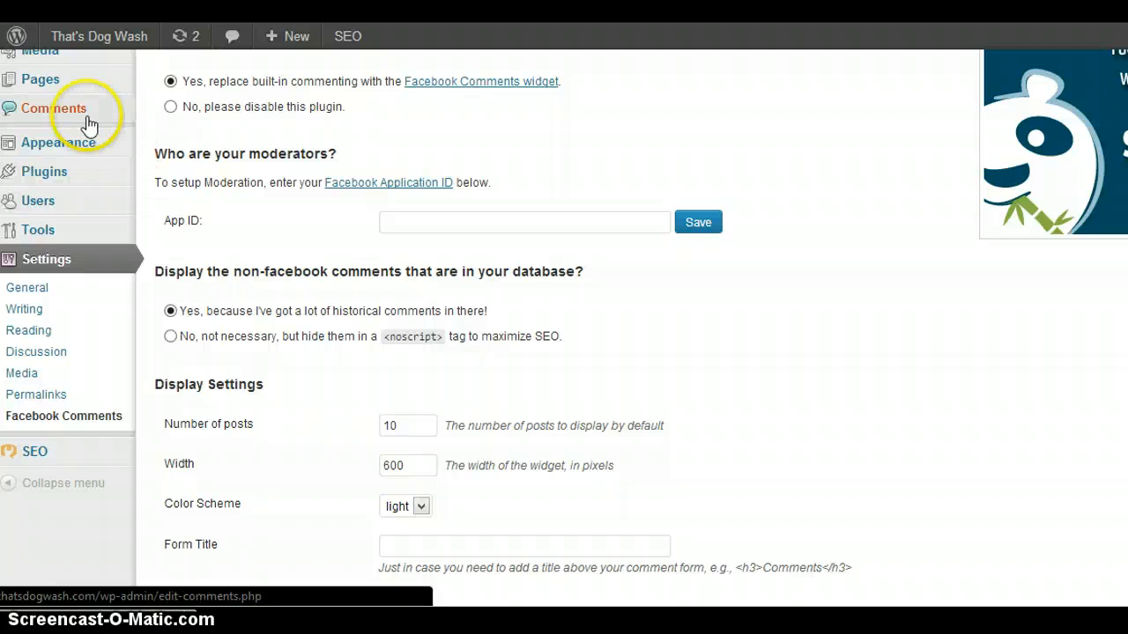
mouse_move(90, 148)
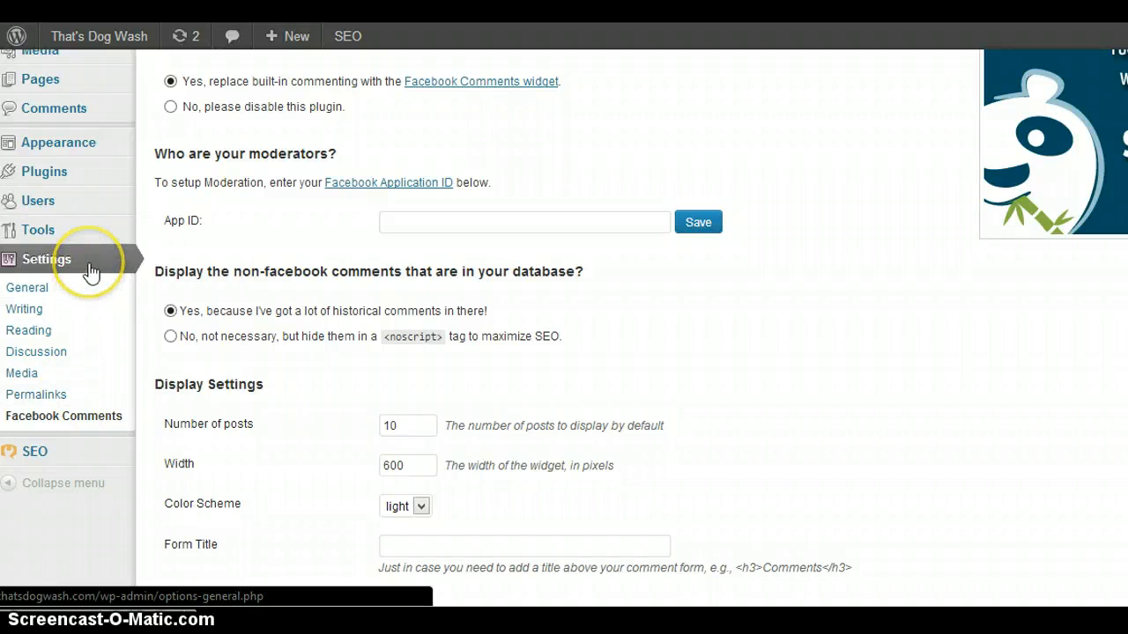
scroll(130, 192, "up", 1)
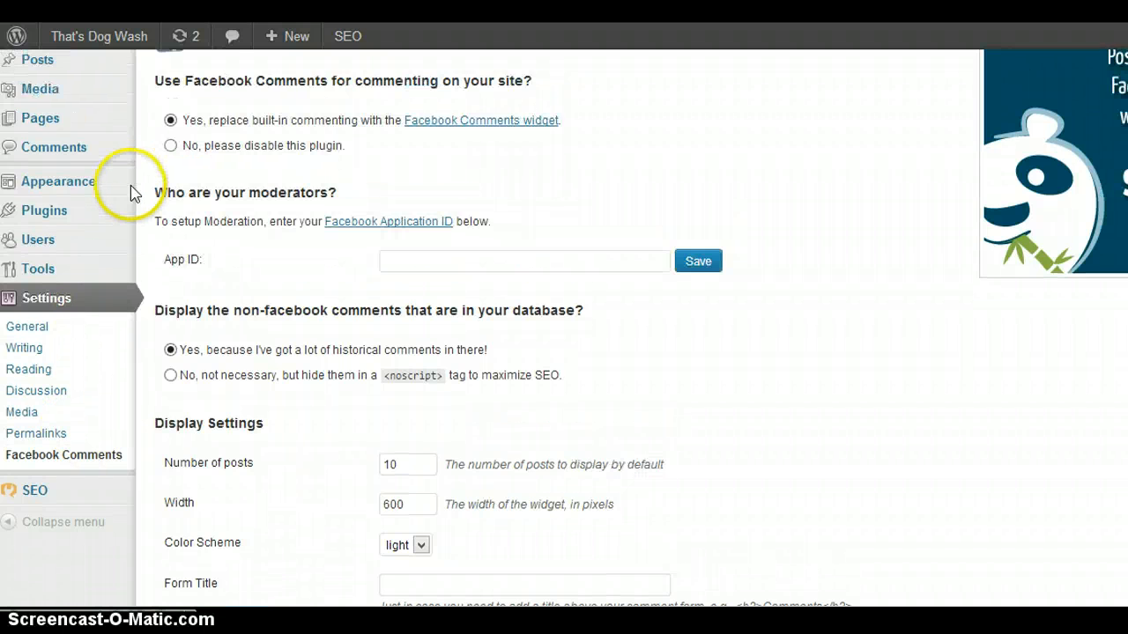
scroll(131, 188, "up", 1)
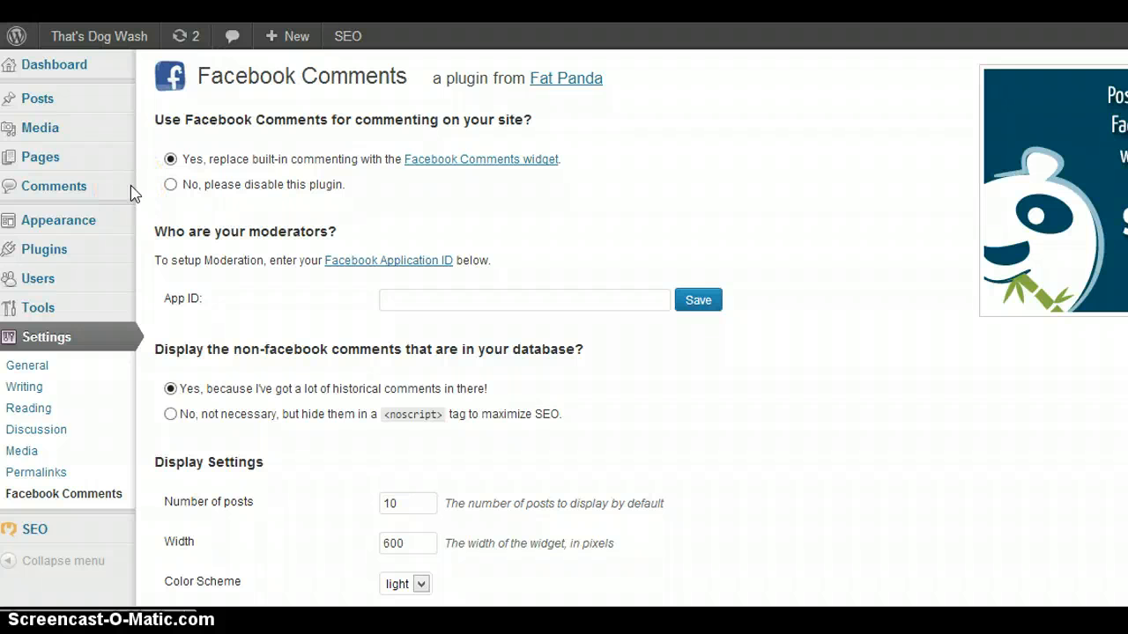
Go back to the general settings and return to the Dashboard home page.
left_click(81, 340)
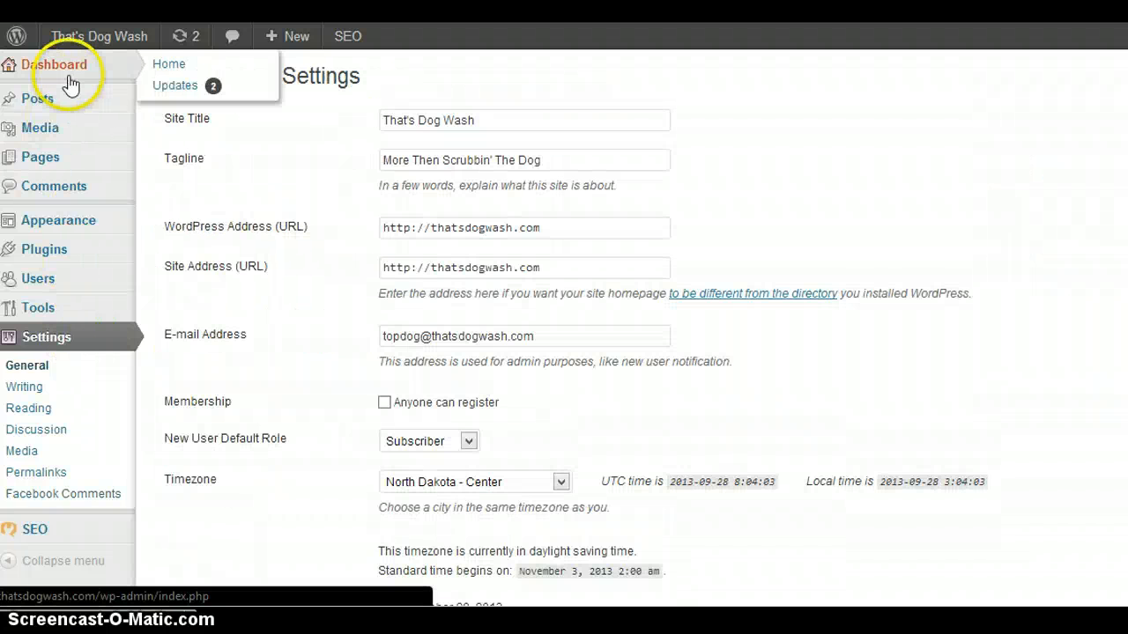
left_click(69, 76)
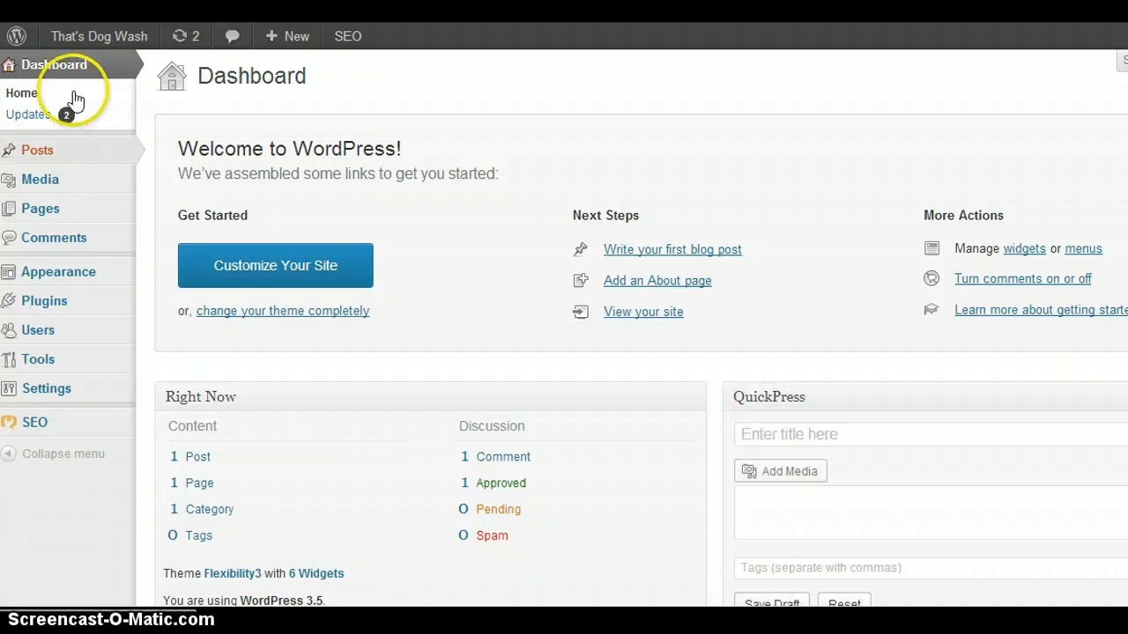
mouse_move(68, 273)
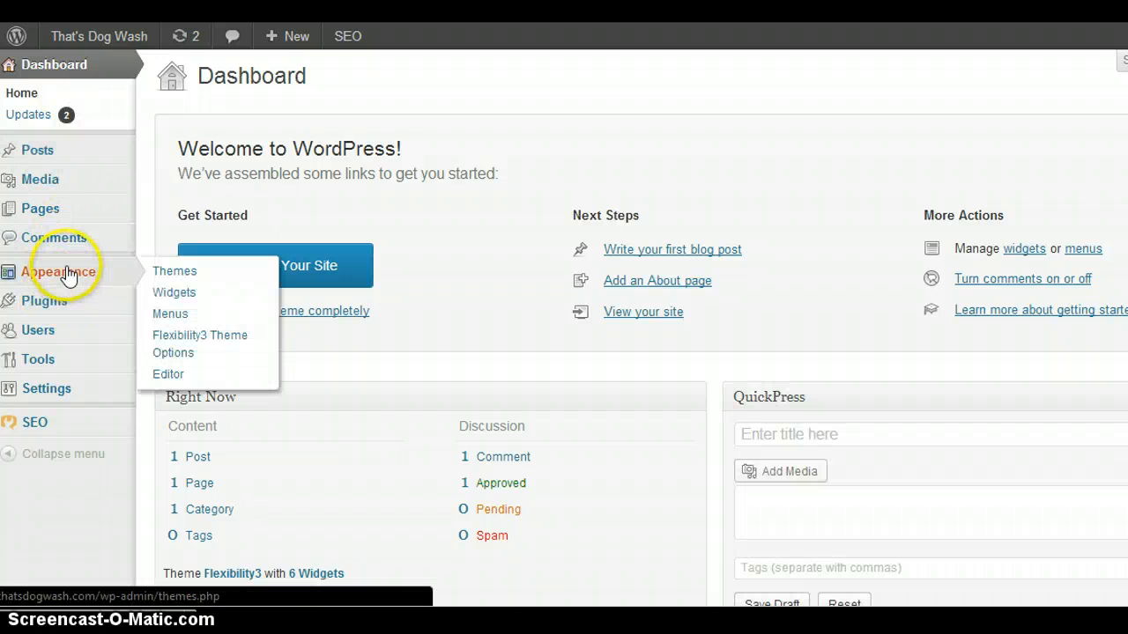
mouse_move(59, 309)
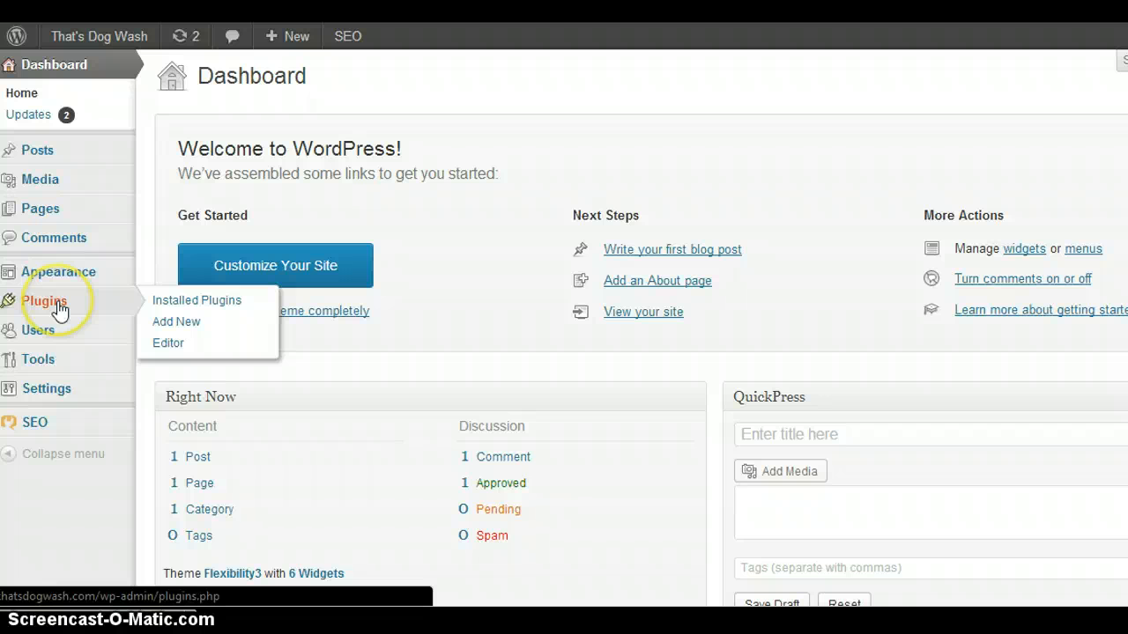
mouse_move(65, 394)
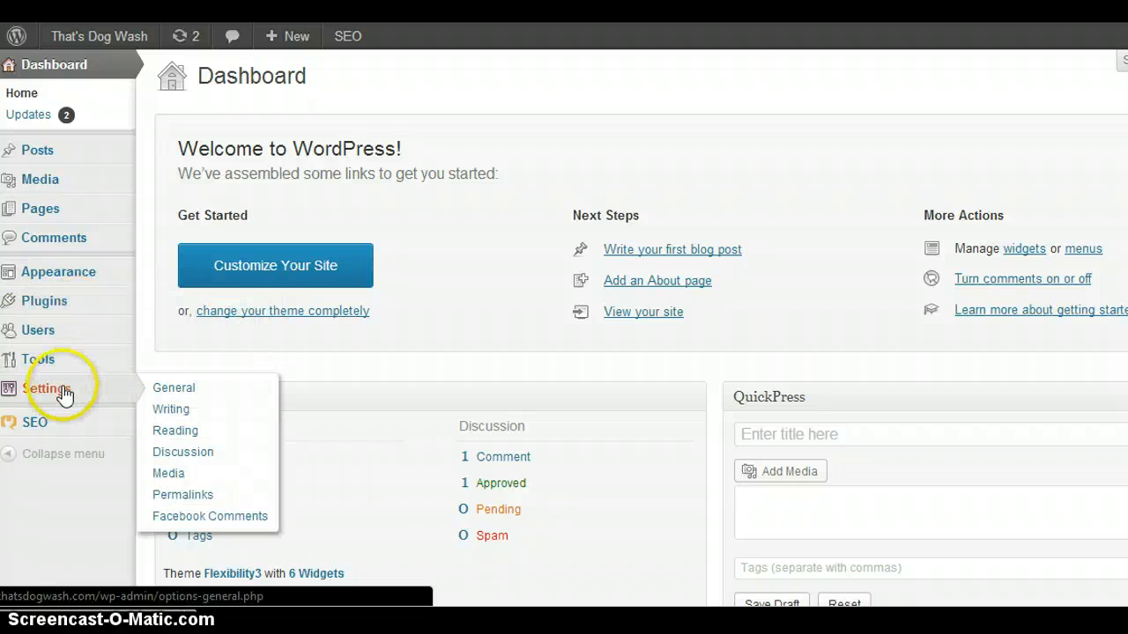
mouse_move(53, 332)
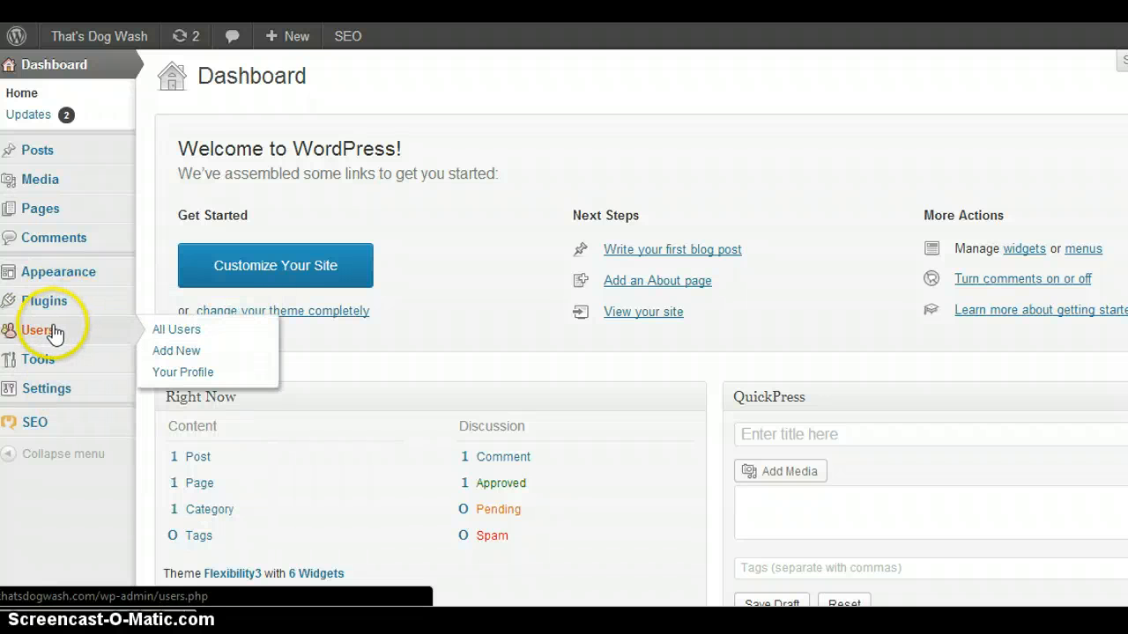
From the list of all users, open the administrator account's profile for editing and go to its name fields.
left_click(53, 334)
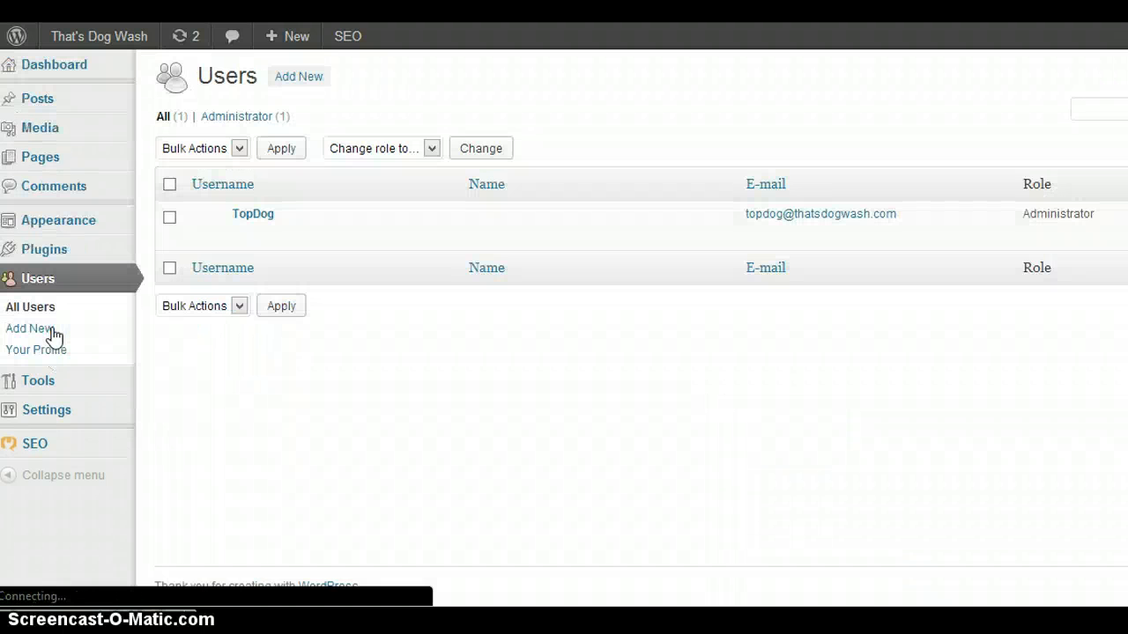
left_click(344, 352)
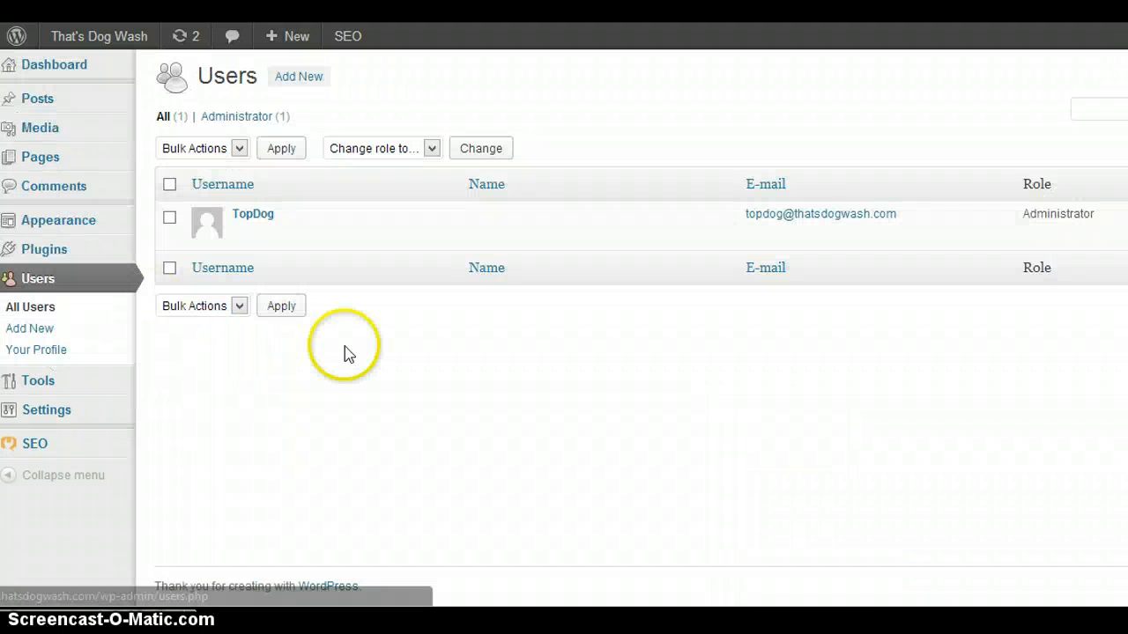
left_click(246, 226)
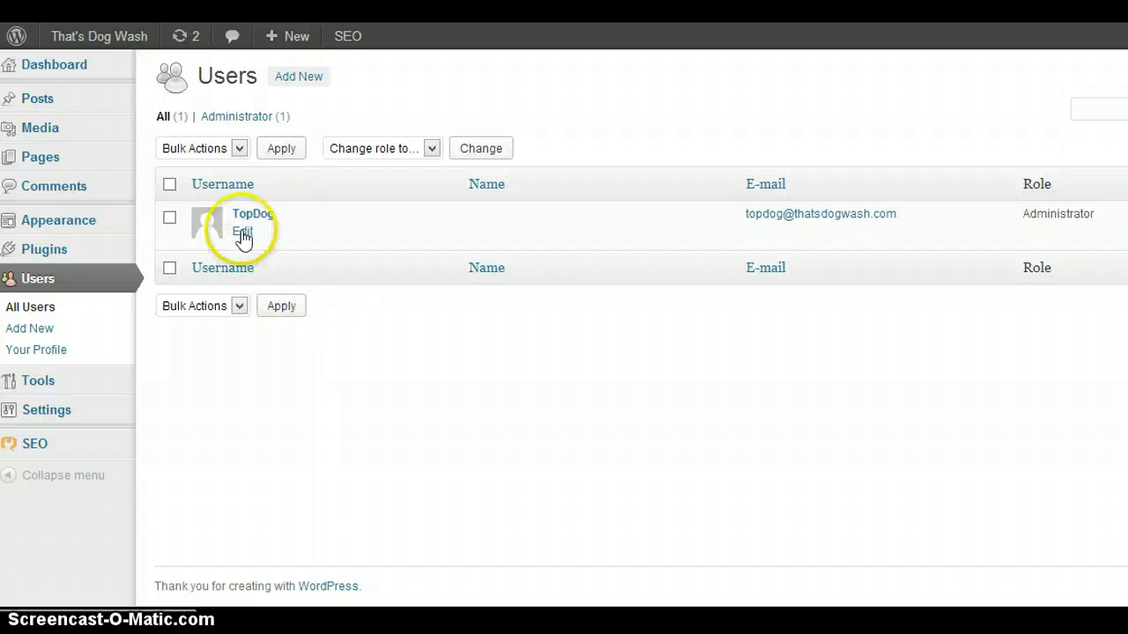
left_click(243, 231)
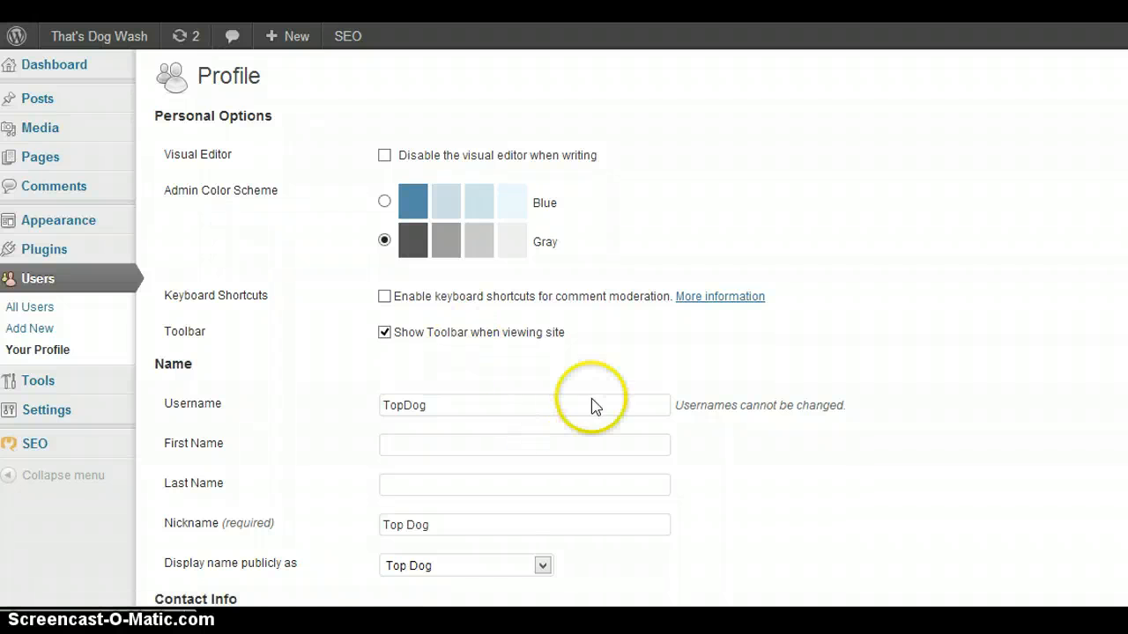
left_click(958, 304)
scroll(958, 304, "down", 2)
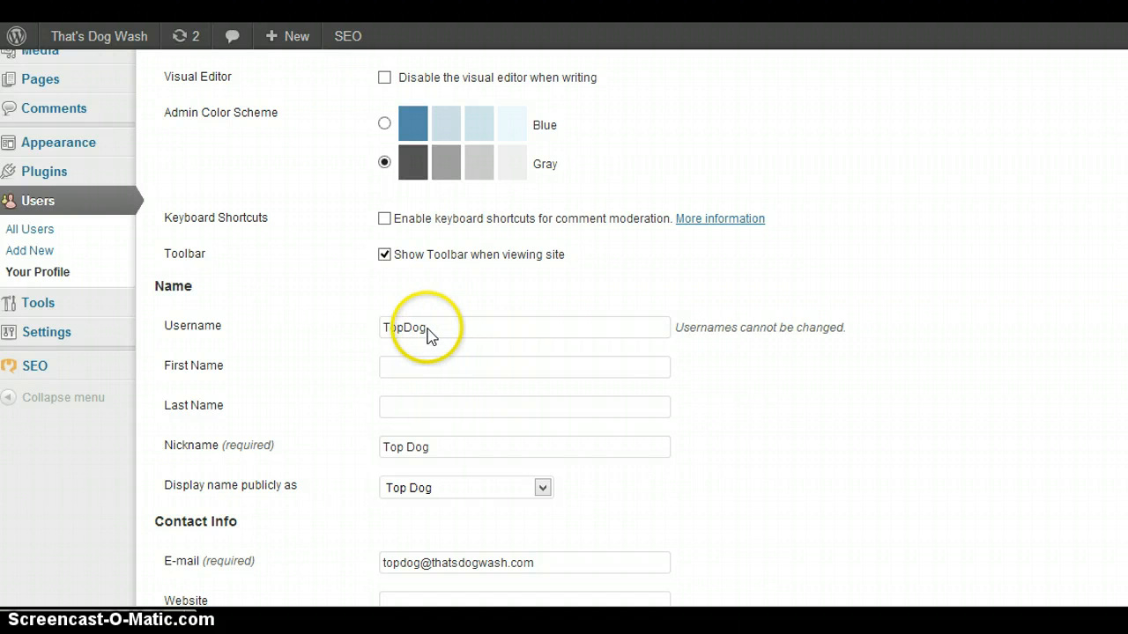
Examine the username note and the options for the publicly displayed name in the profile's Name section.
left_click(779, 426)
scroll(779, 433, "down", 3)
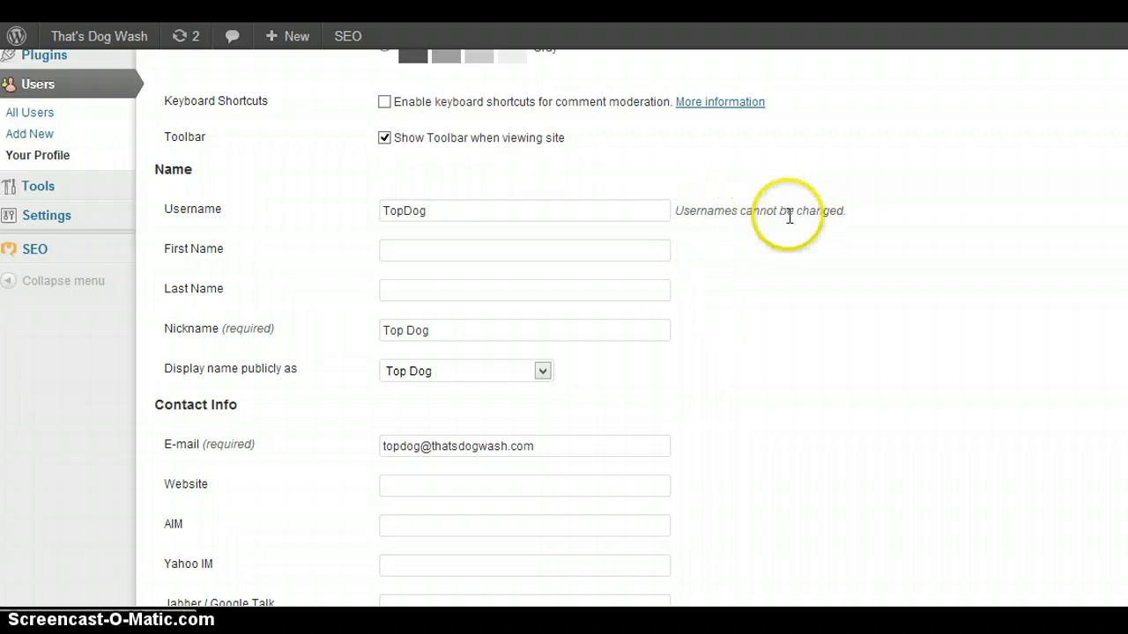
left_click_drag(677, 211, 901, 206)
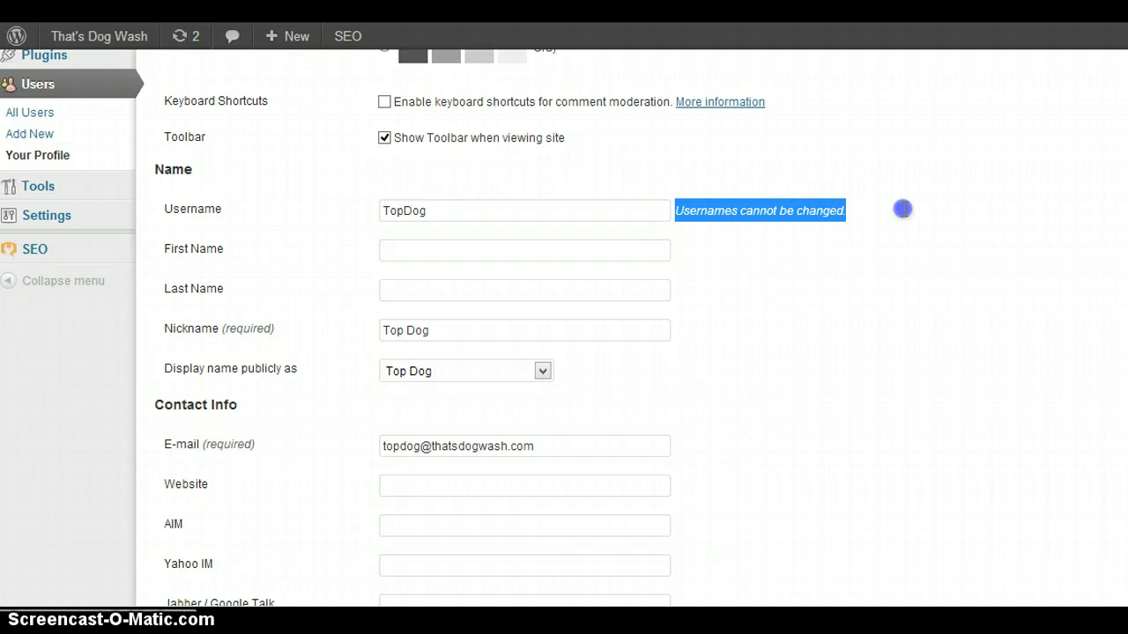
left_click(740, 361)
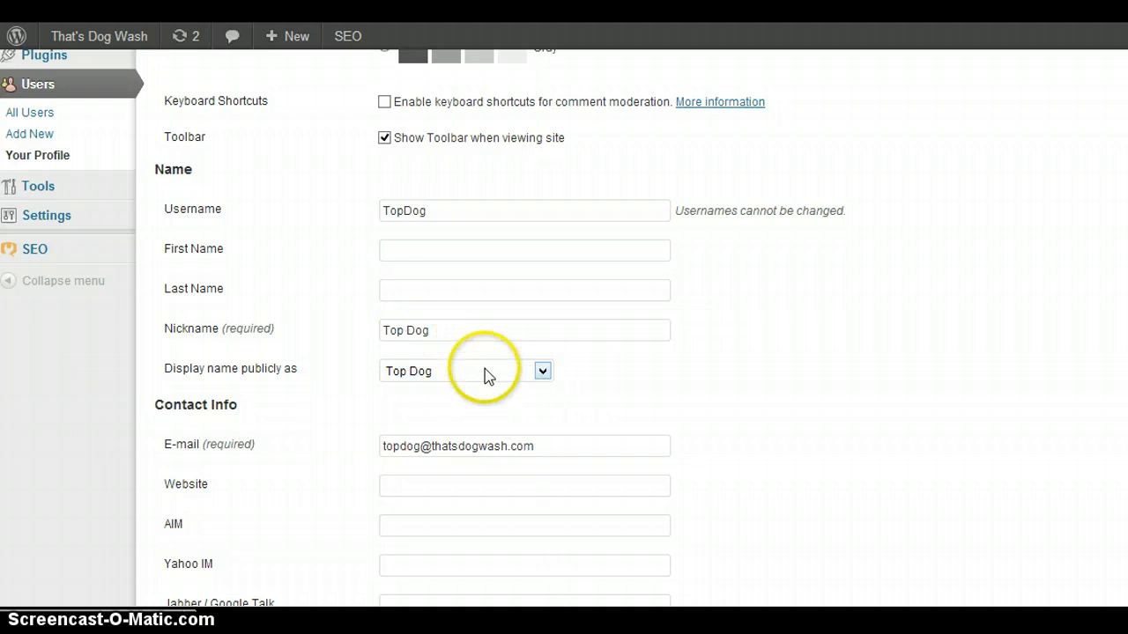
left_click(428, 213)
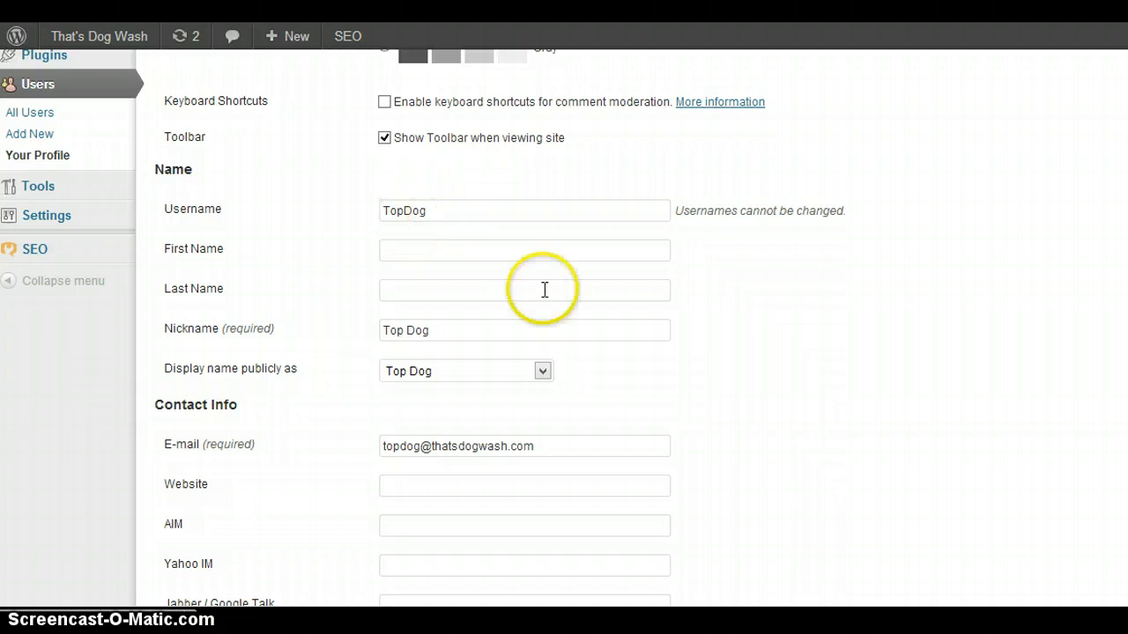
left_click(541, 374)
left_click(542, 374)
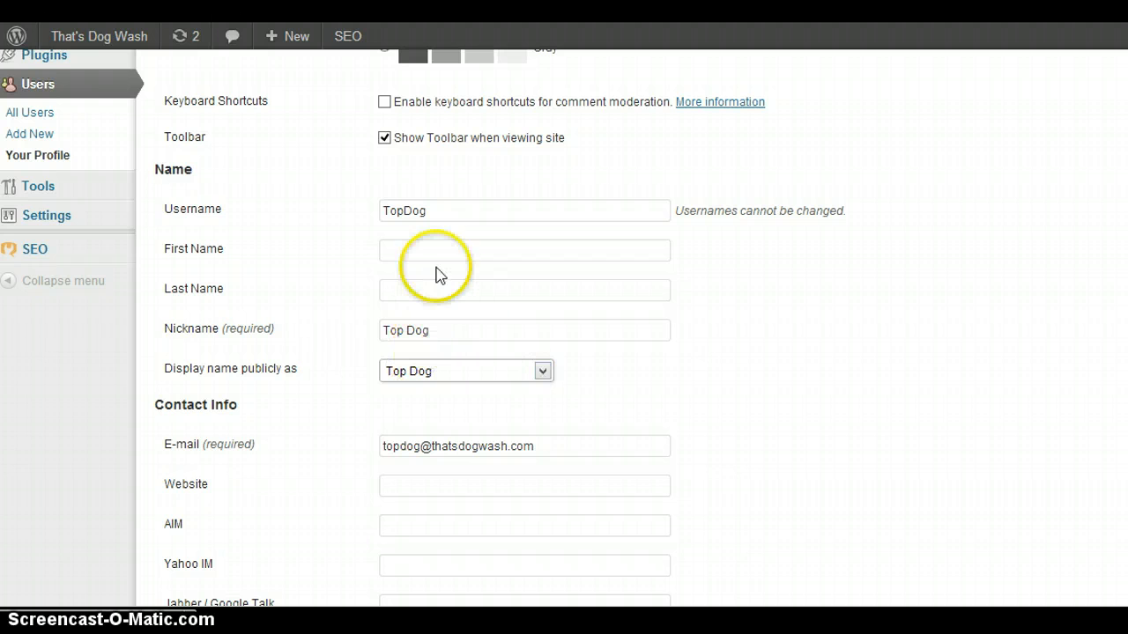
left_click(542, 374)
left_click(542, 376)
left_click(902, 359)
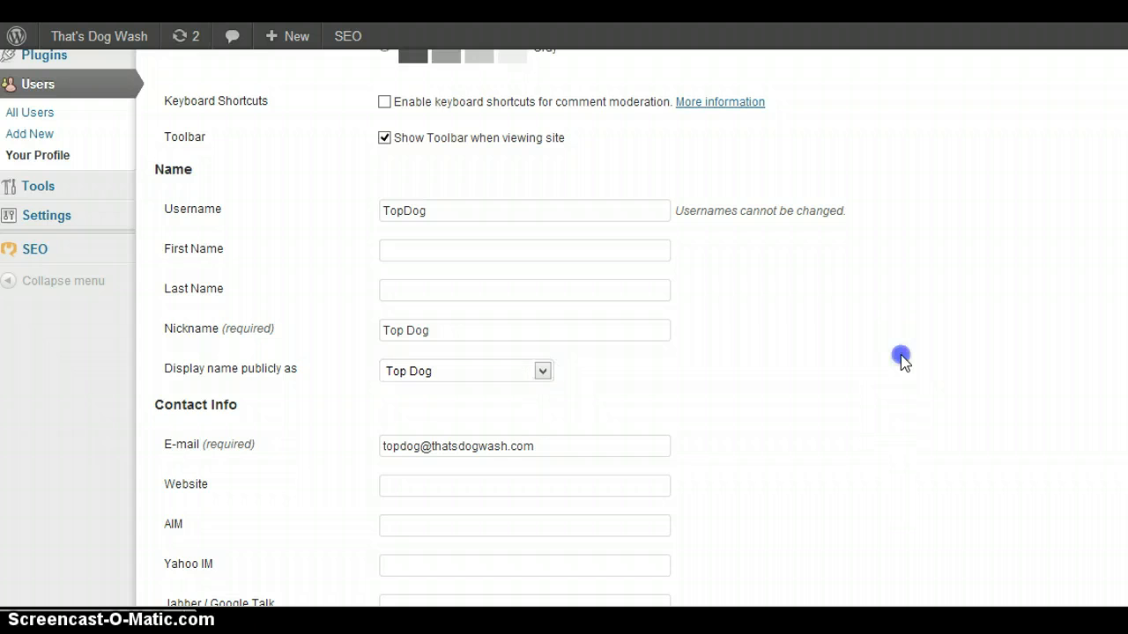
Switch to Facebook, open the That's Dog Wash page from the favorites, and copy the page's web address.
scroll(903, 361, "down", 1)
scroll(903, 361, "down", 5)
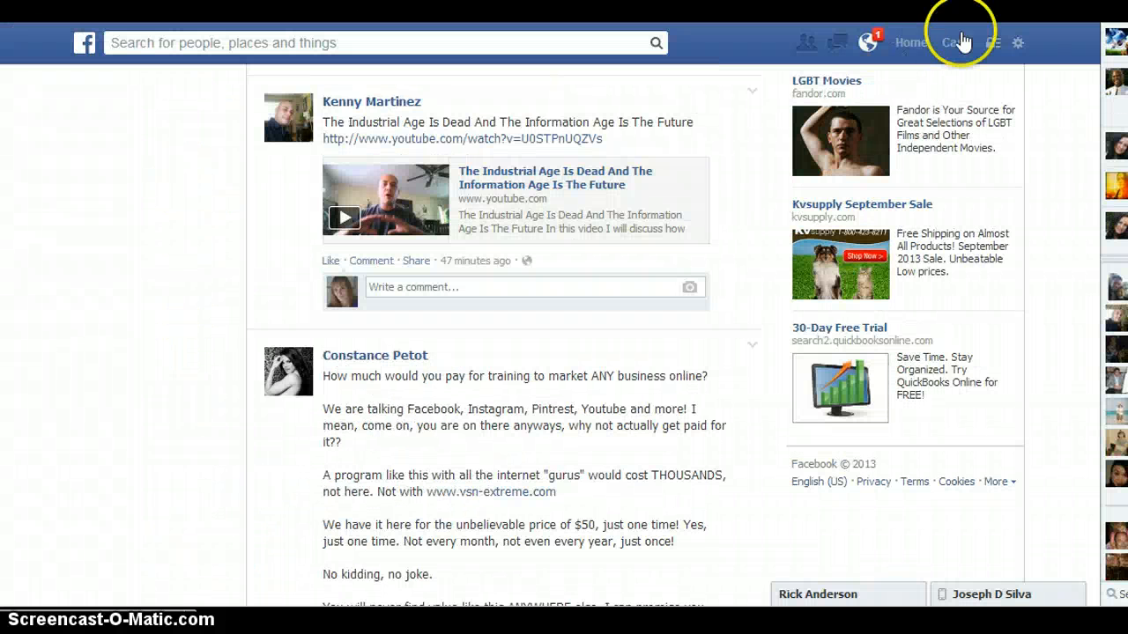
left_click(965, 46)
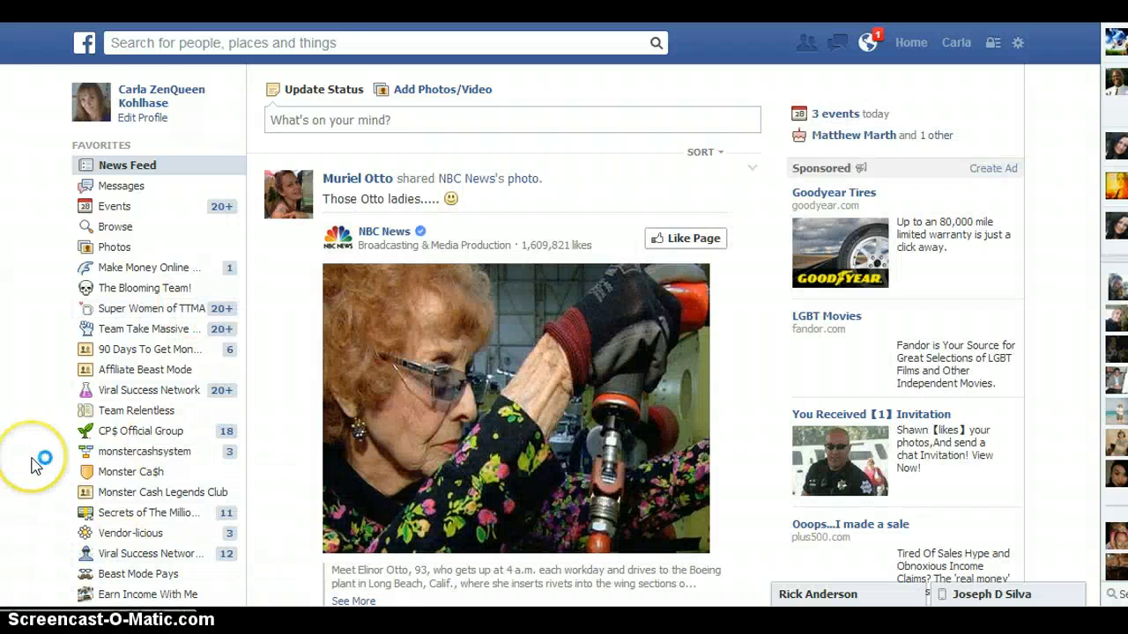
scroll(31, 464, "down", 3)
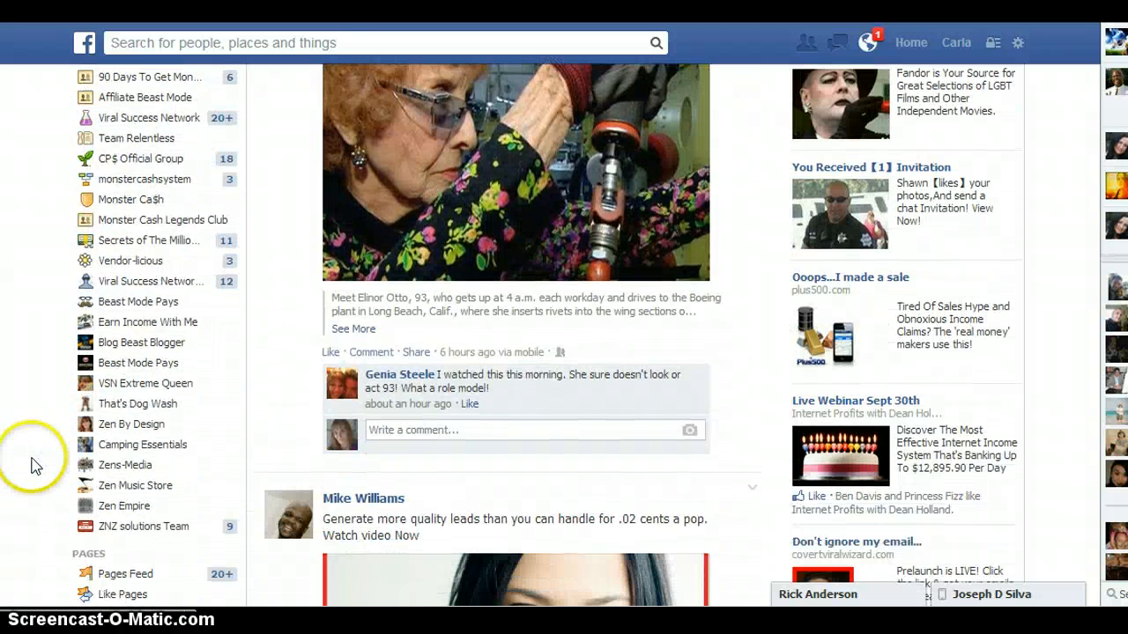
left_click(165, 407)
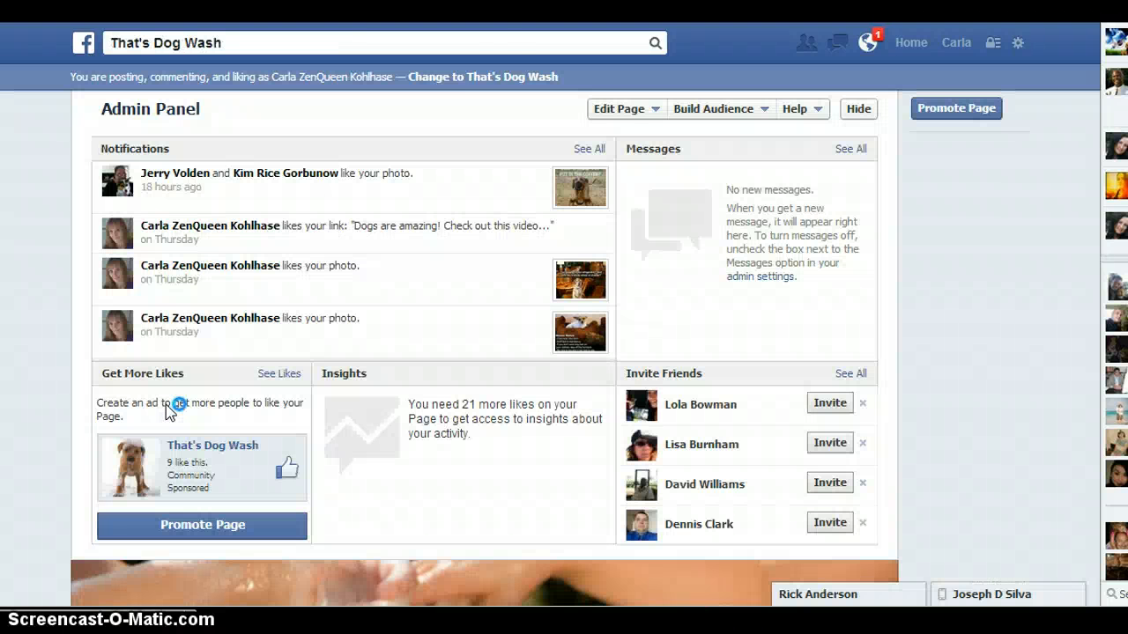
left_click(499, 84)
right_click(589, 2)
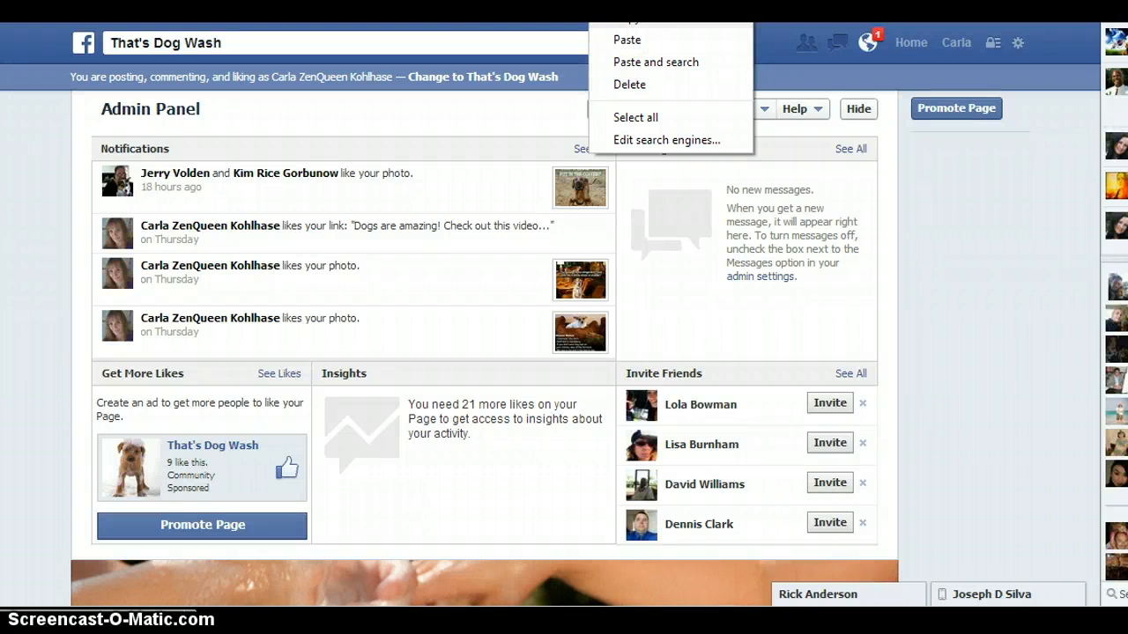
left_click(552, 35)
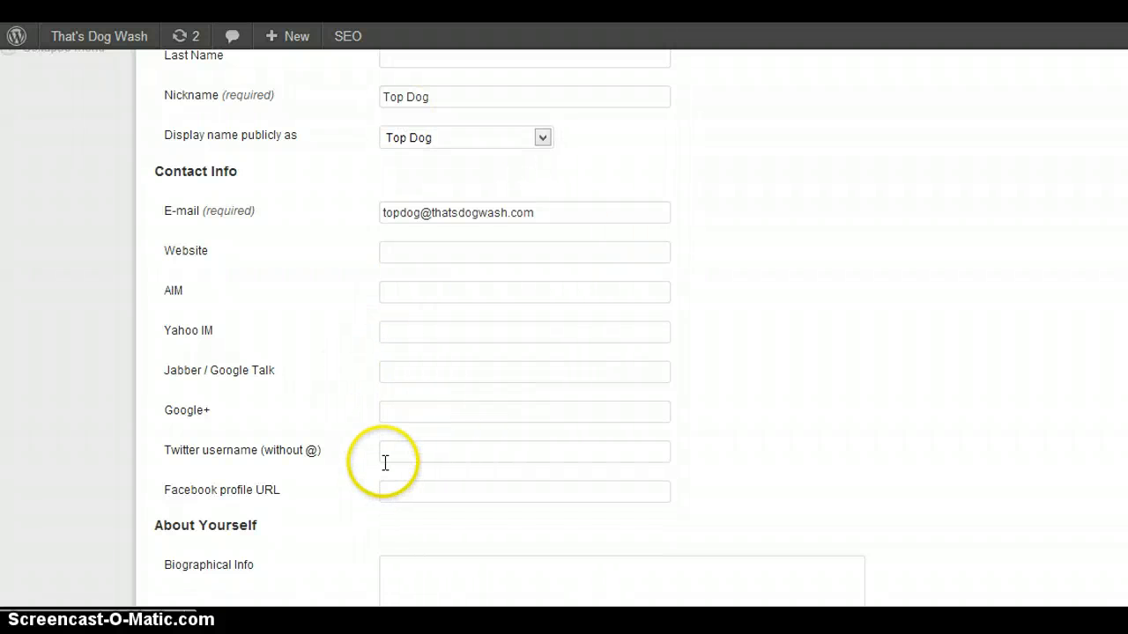
Back in the WordPress profile, paste the copied That's Dog Wash page address as the Facebook profile URL.
left_click(412, 491)
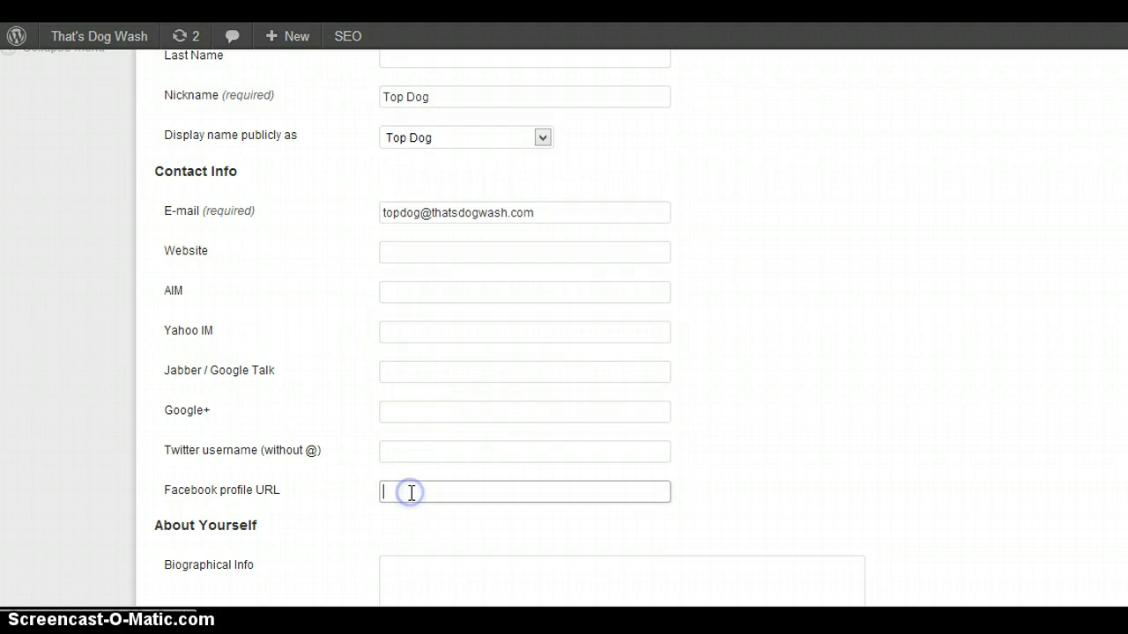
right_click(412, 492)
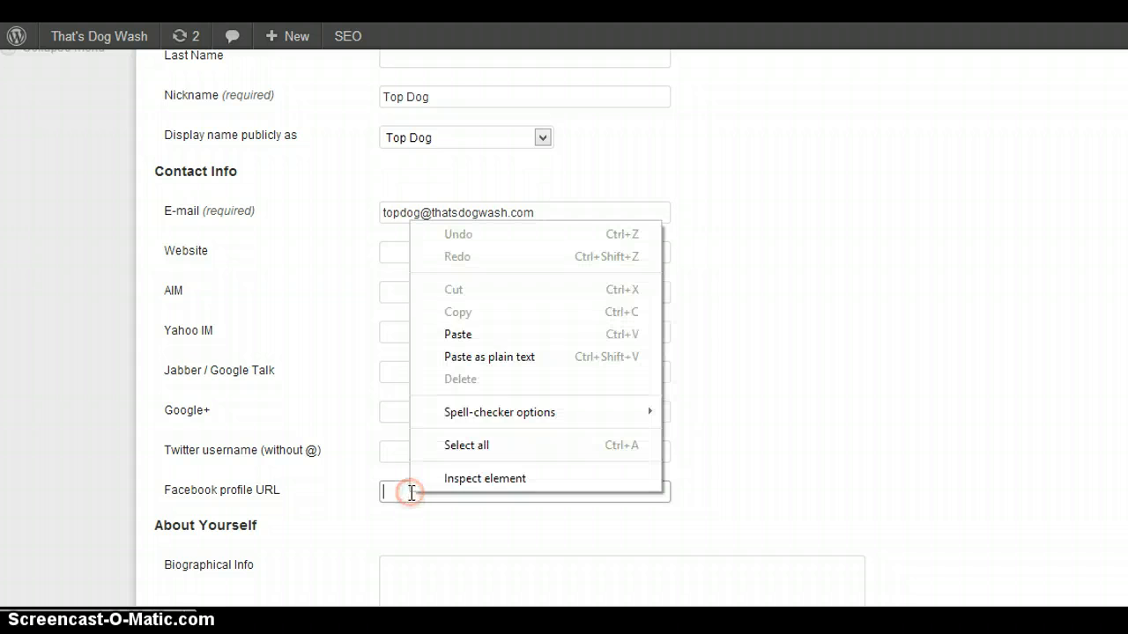
left_click(458, 334)
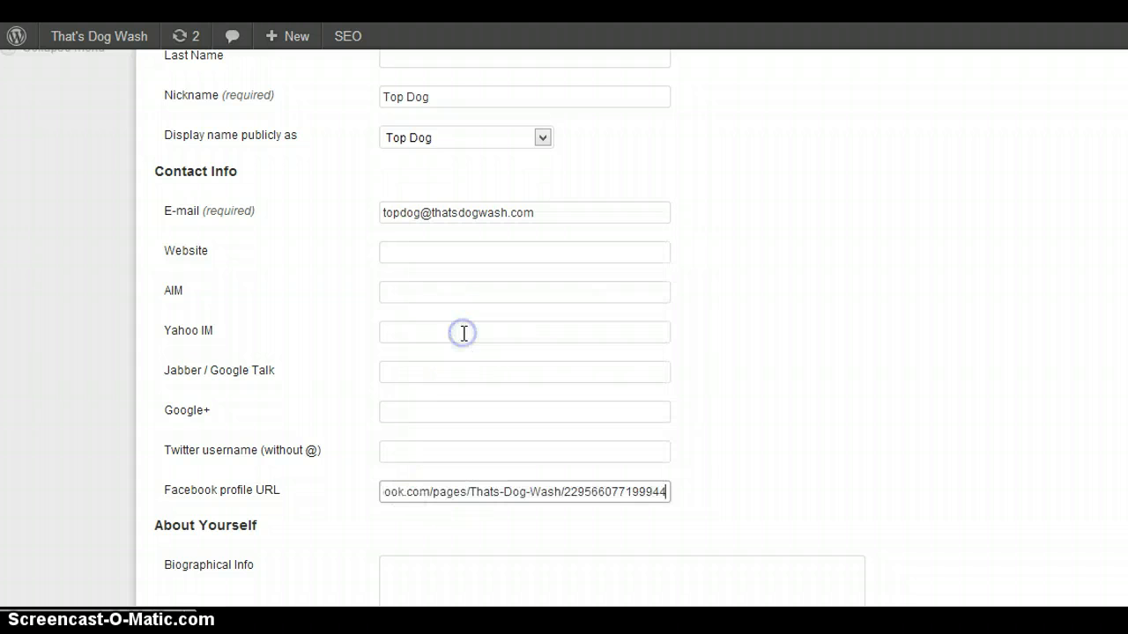
left_click(763, 519)
Examine the profile's biographical info and the two new password fields without entering anything.
scroll(763, 519, "down", 3)
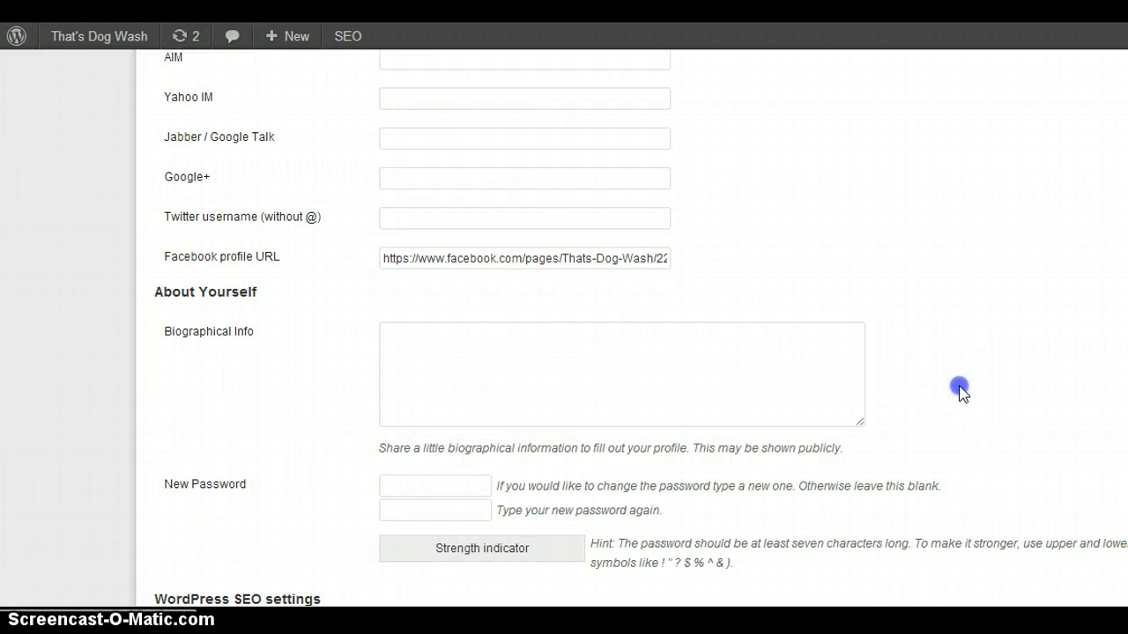
scroll(959, 390, "down", 1)
scroll(959, 390, "down", 4)
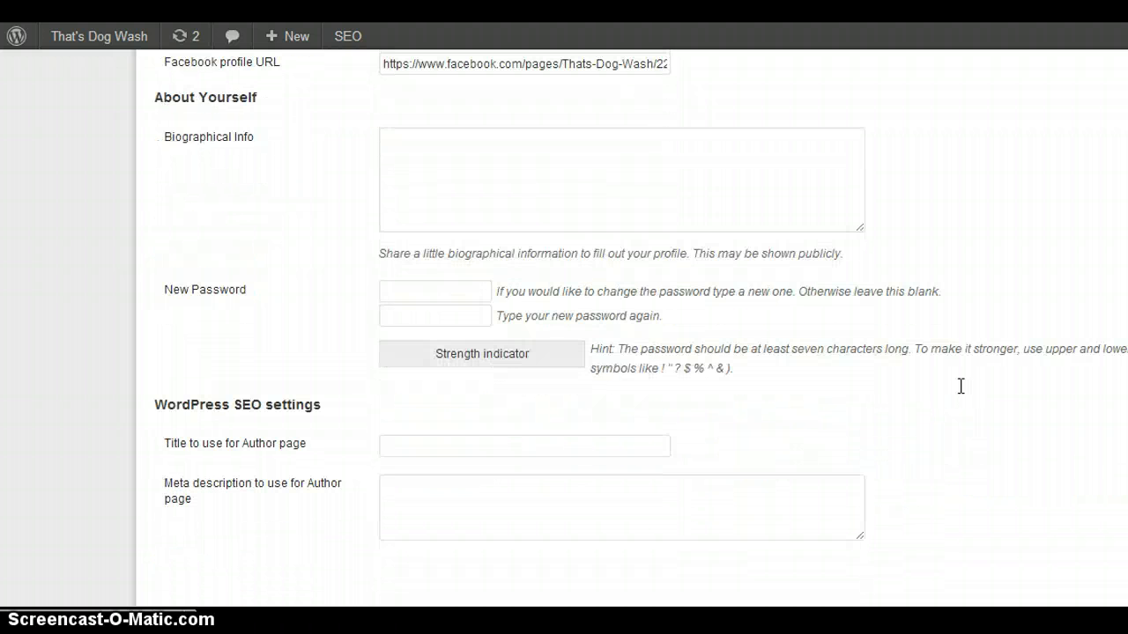
left_click(414, 290)
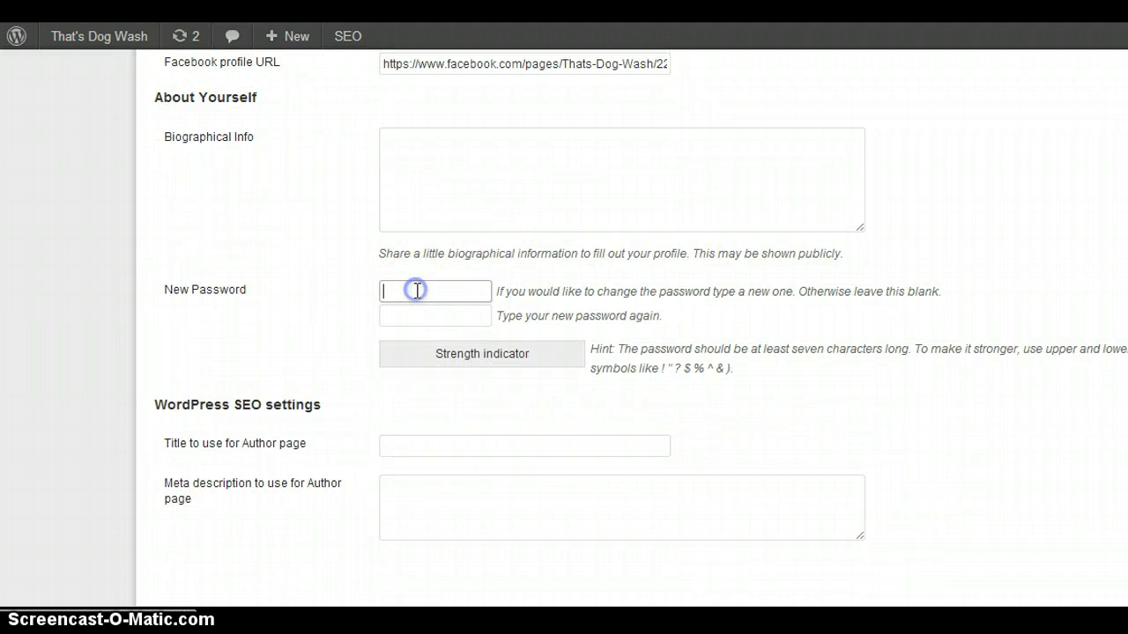
left_click(428, 318)
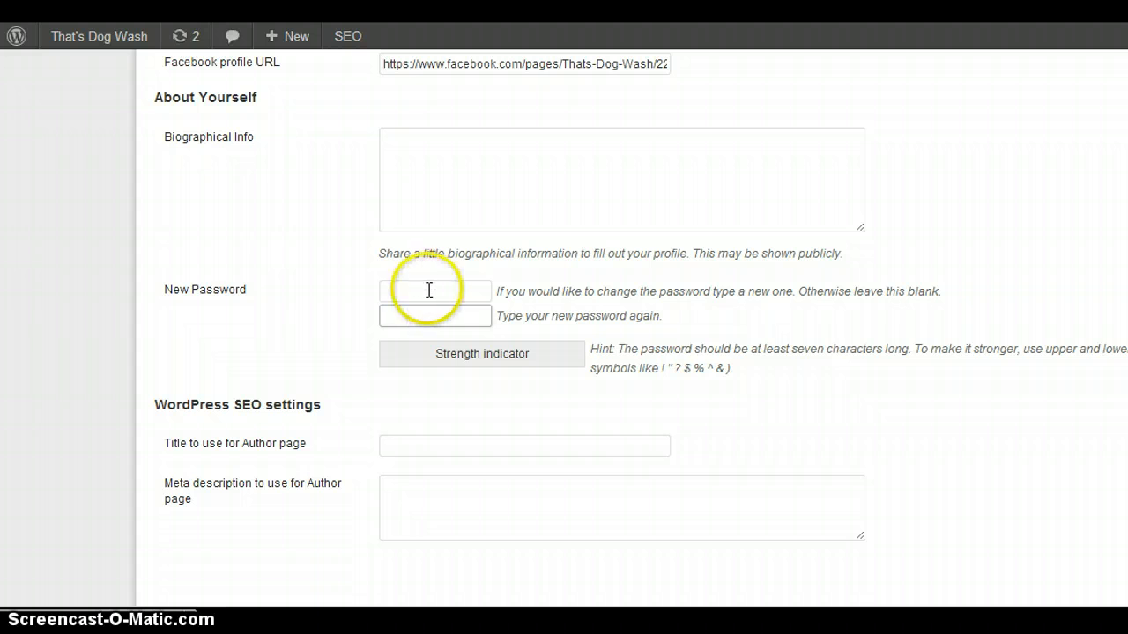
left_click(428, 290)
left_click(416, 314)
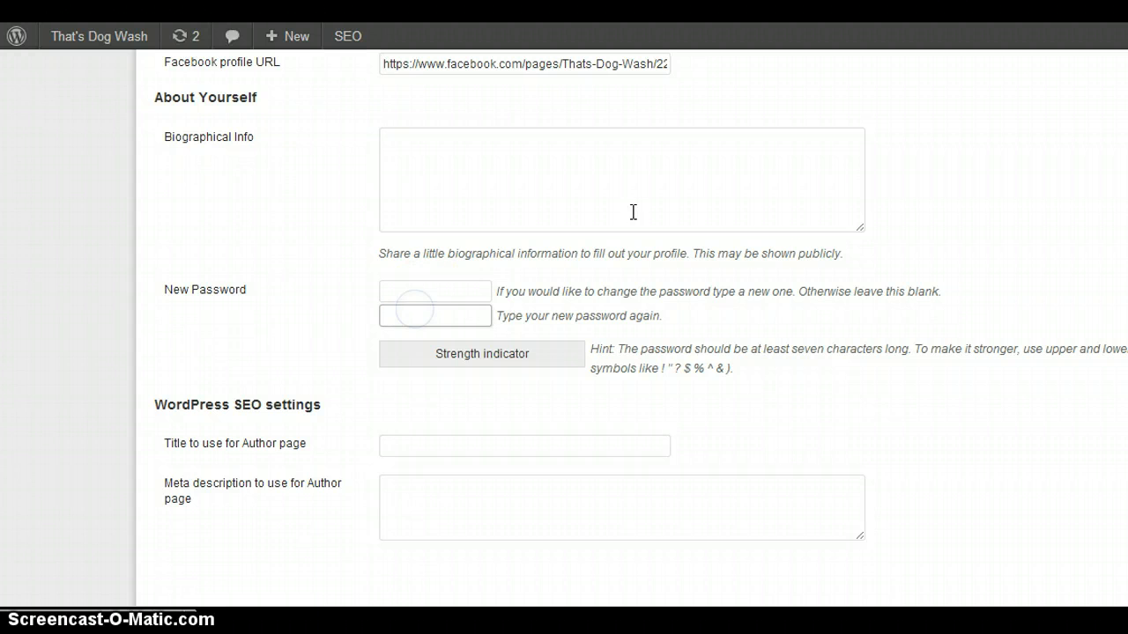
left_click(924, 445)
scroll(924, 448, "down", 2)
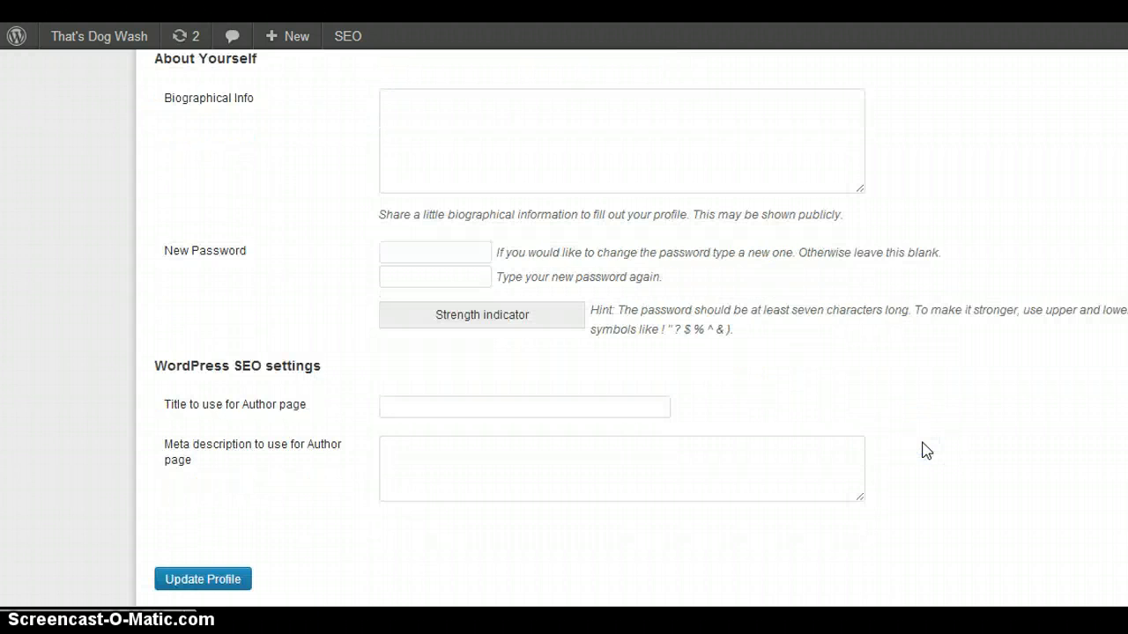
Review the SEO title and meta description for the author page, leave both blank, and update the profile.
scroll(925, 451, "down", 1)
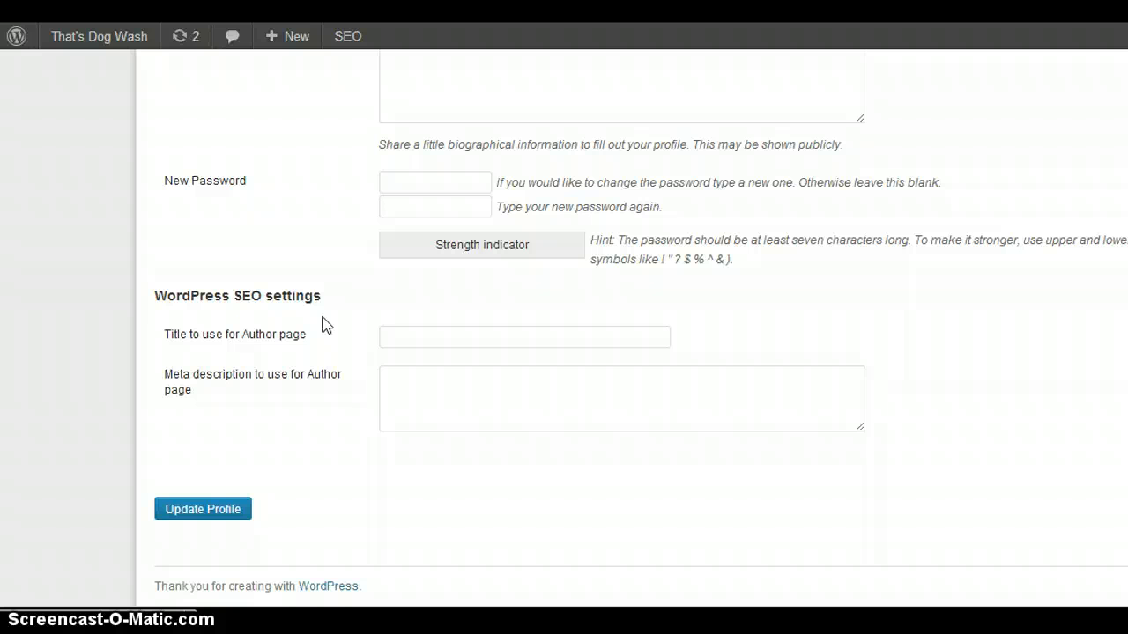
left_click(410, 335)
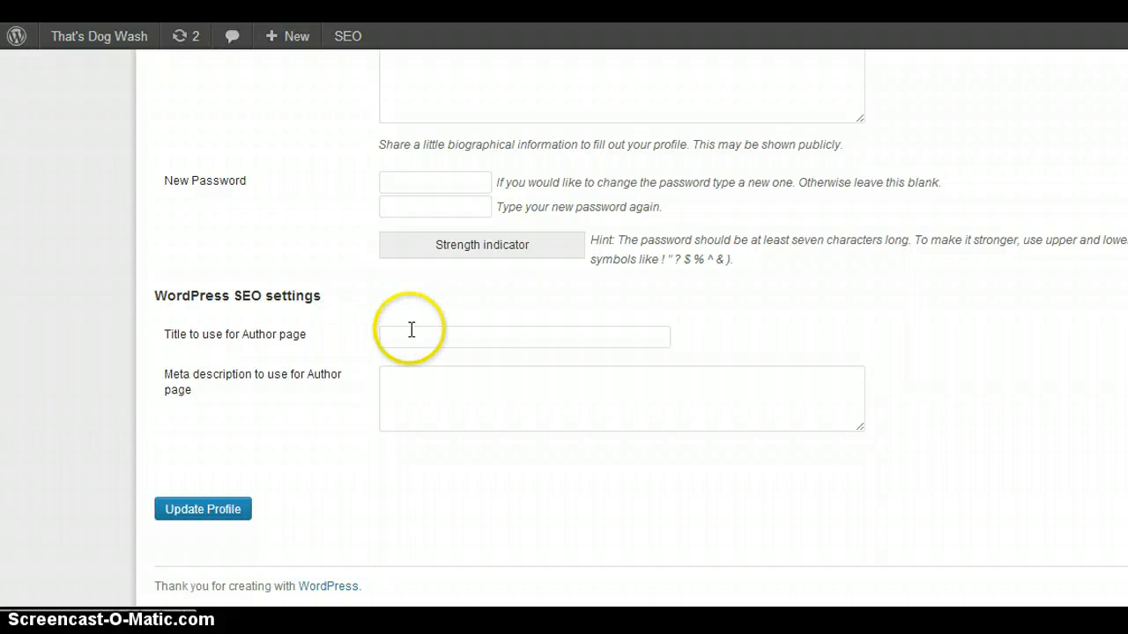
left_click(444, 343)
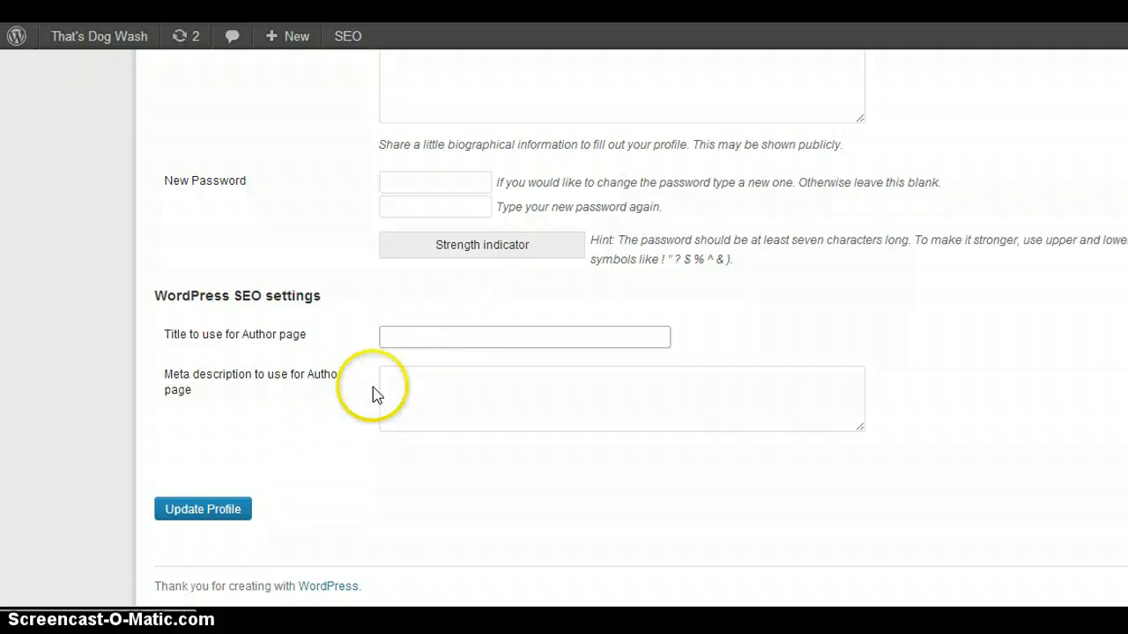
left_click(431, 386)
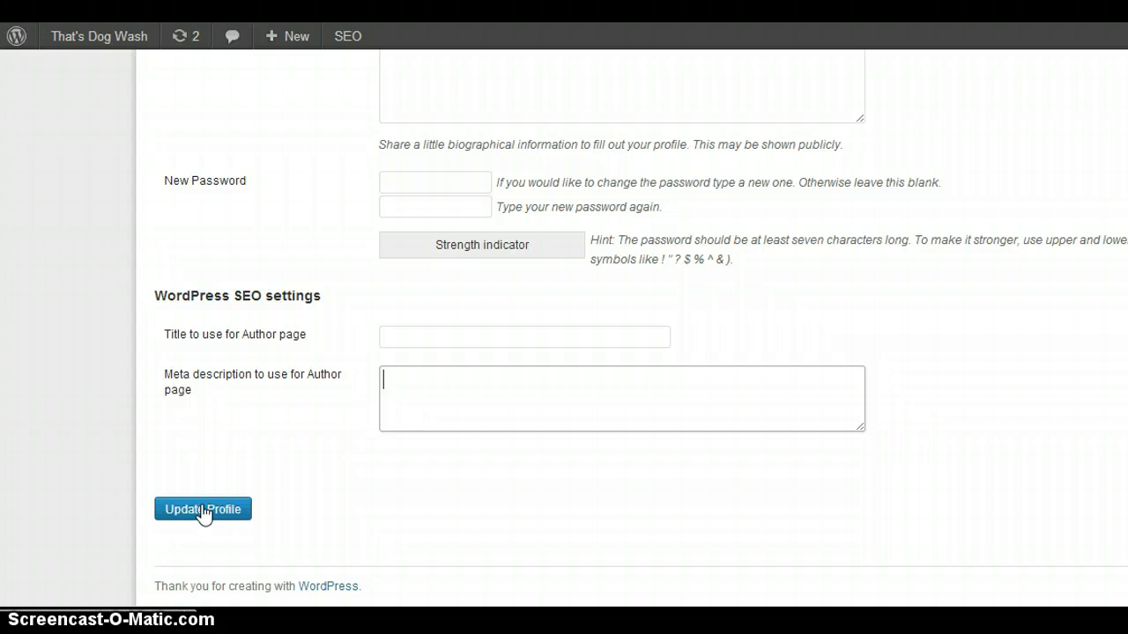
left_click(449, 328)
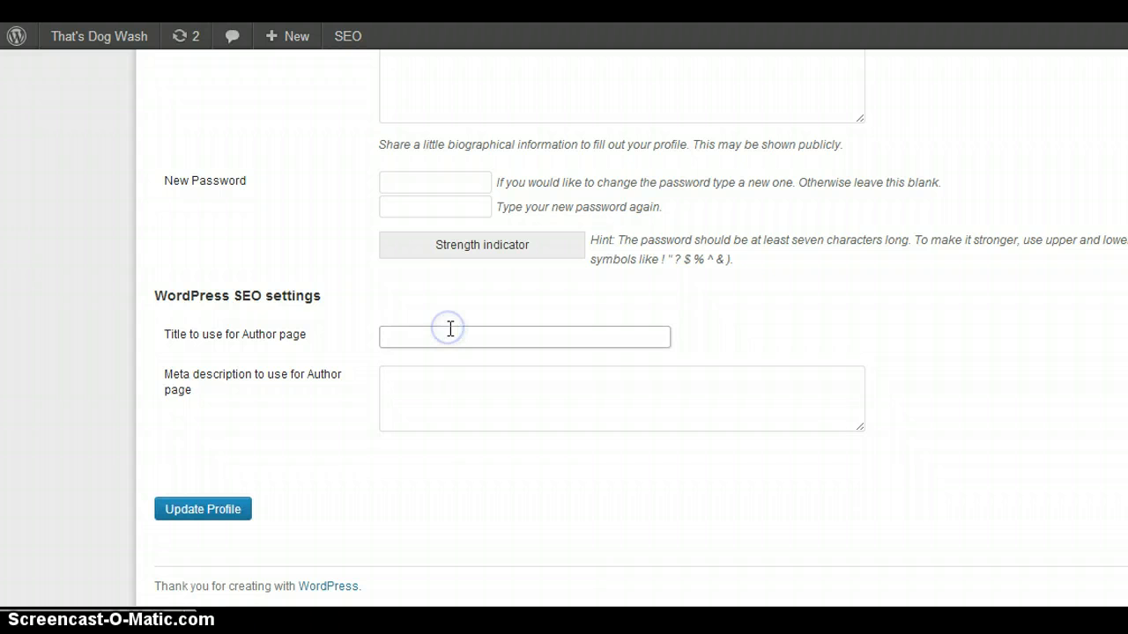
left_click(449, 379)
left_click(443, 338)
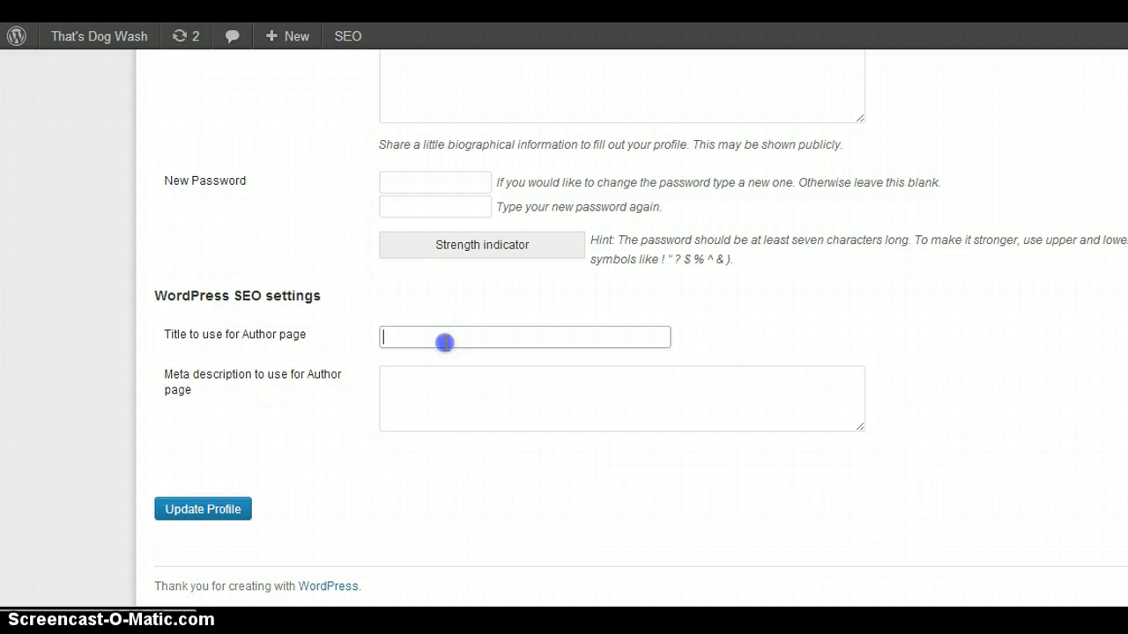
left_click(437, 387)
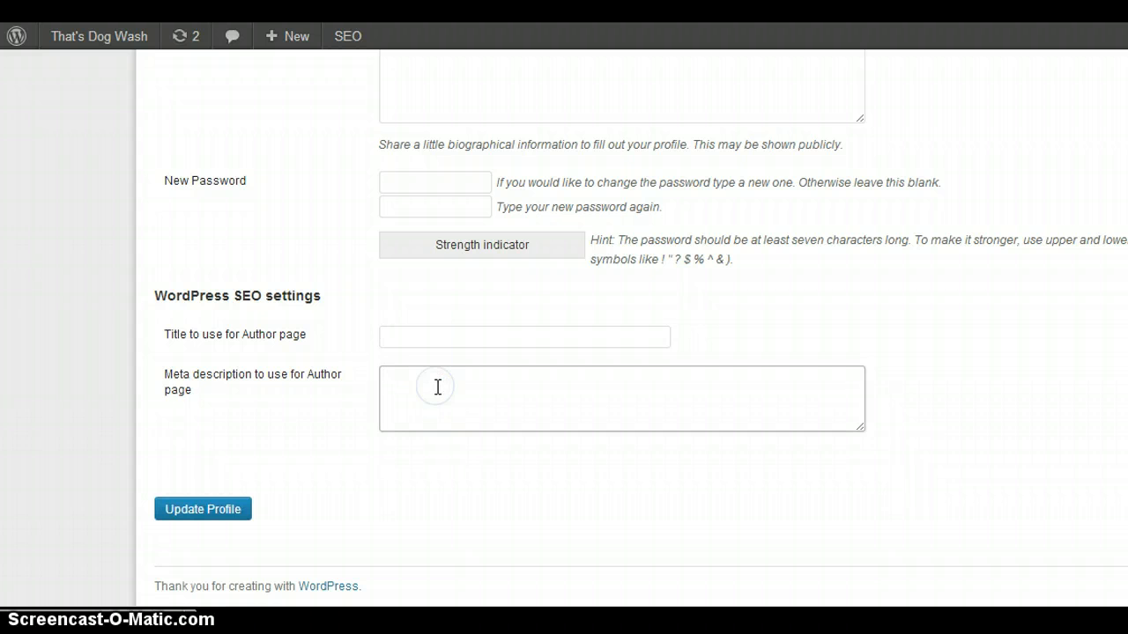
left_click(409, 340)
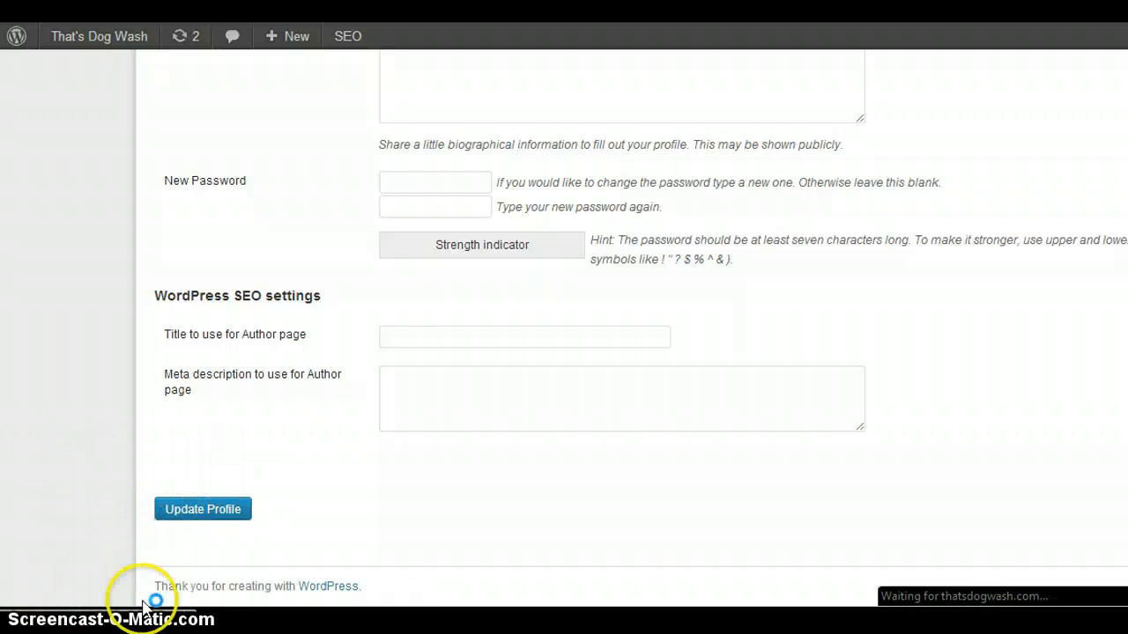
left_click(270, 496)
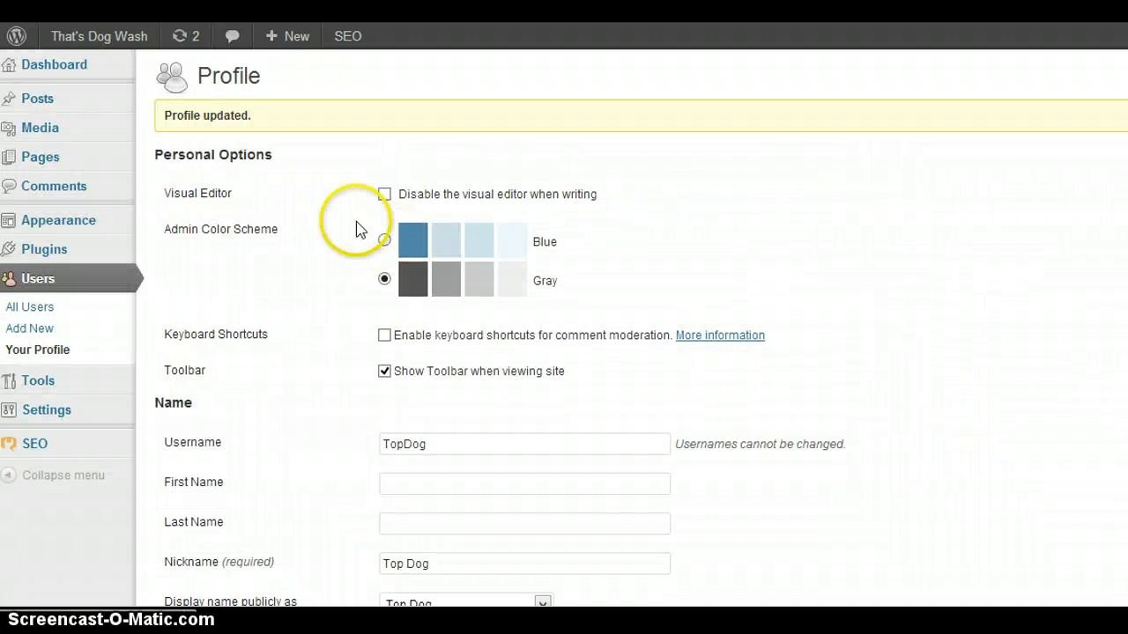
Return from the updated profile to the WordPress Dashboard home page.
mouse_move(126, 159)
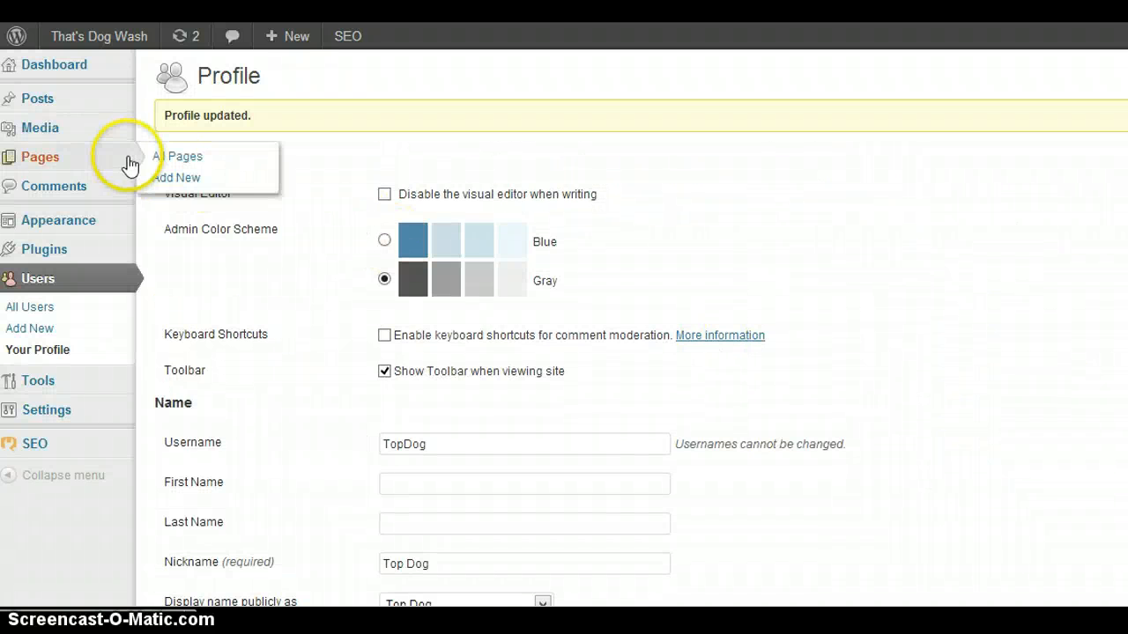
left_click(55, 70)
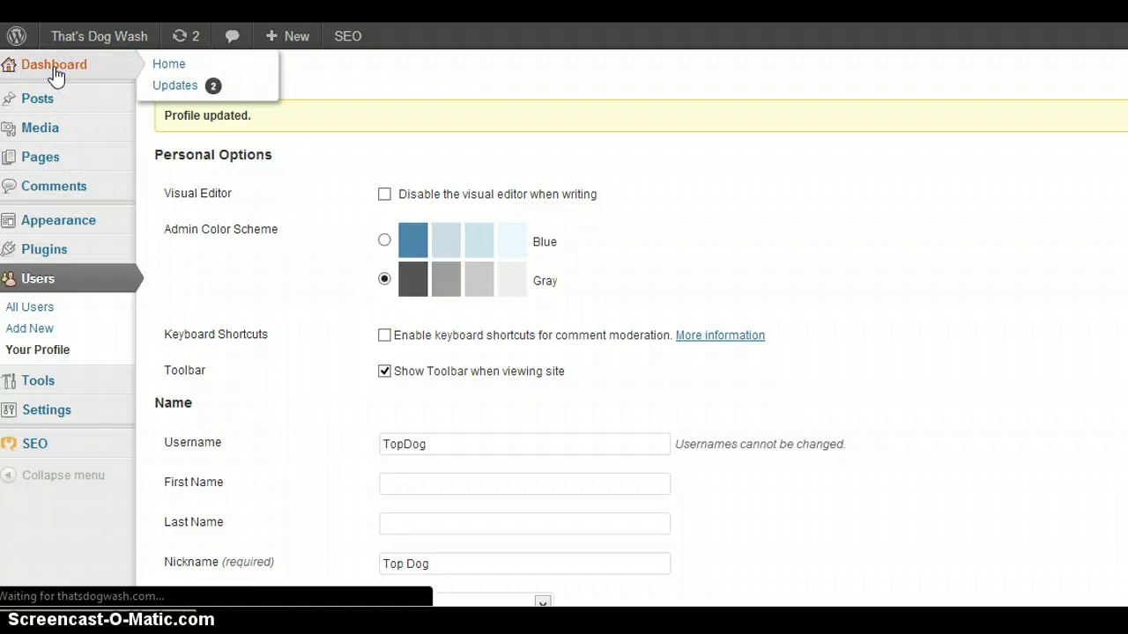
left_click(63, 67)
left_click(63, 71)
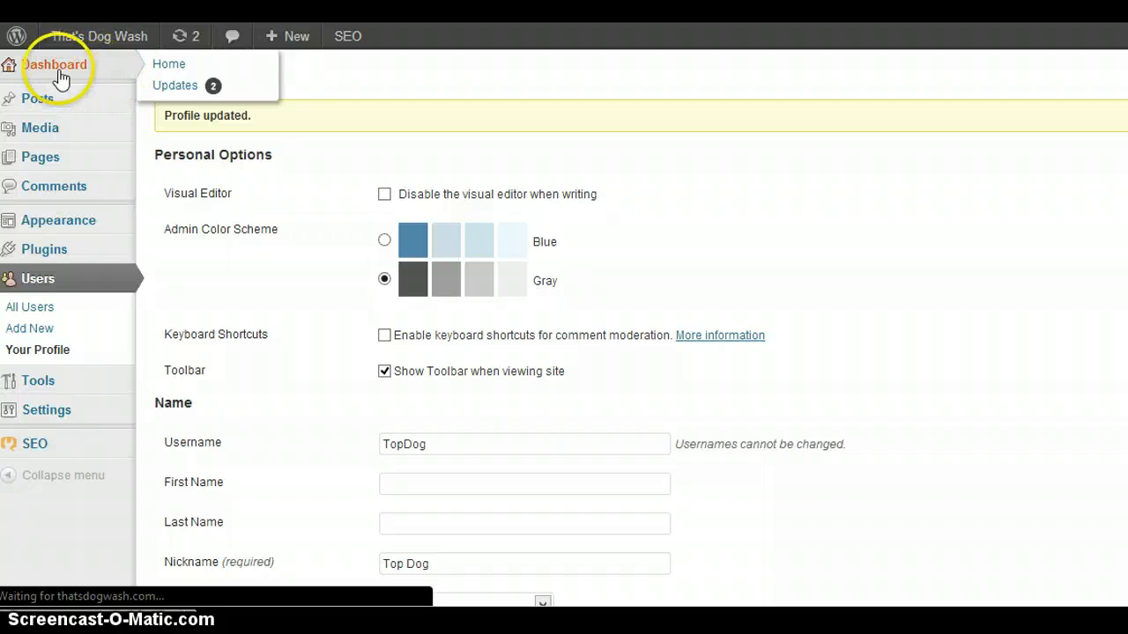
left_click(180, 69)
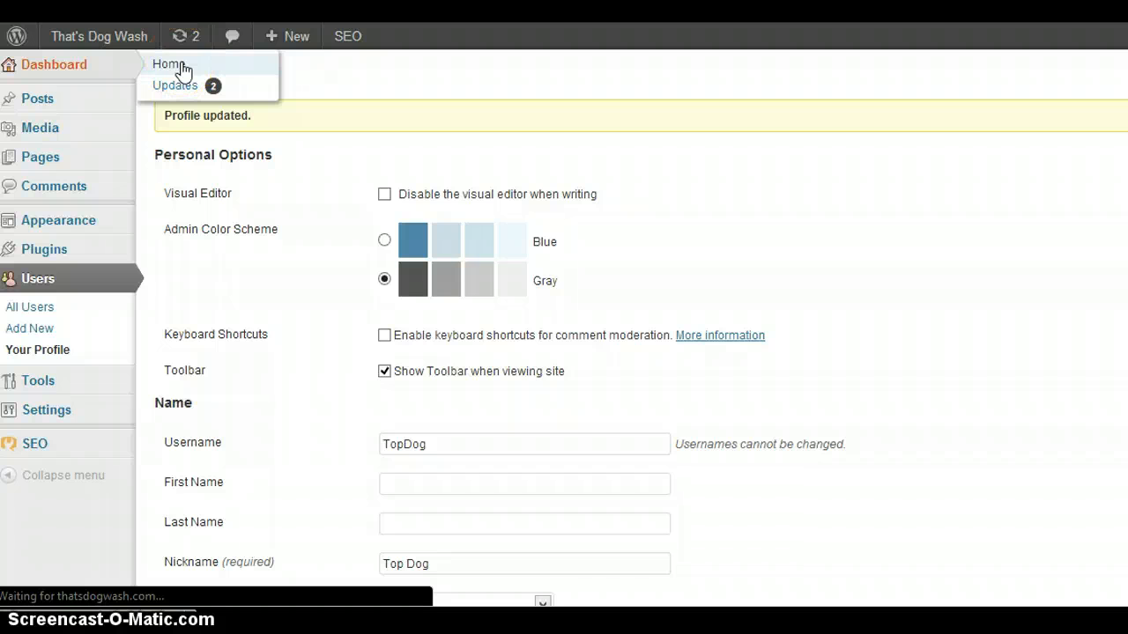
left_click(68, 72)
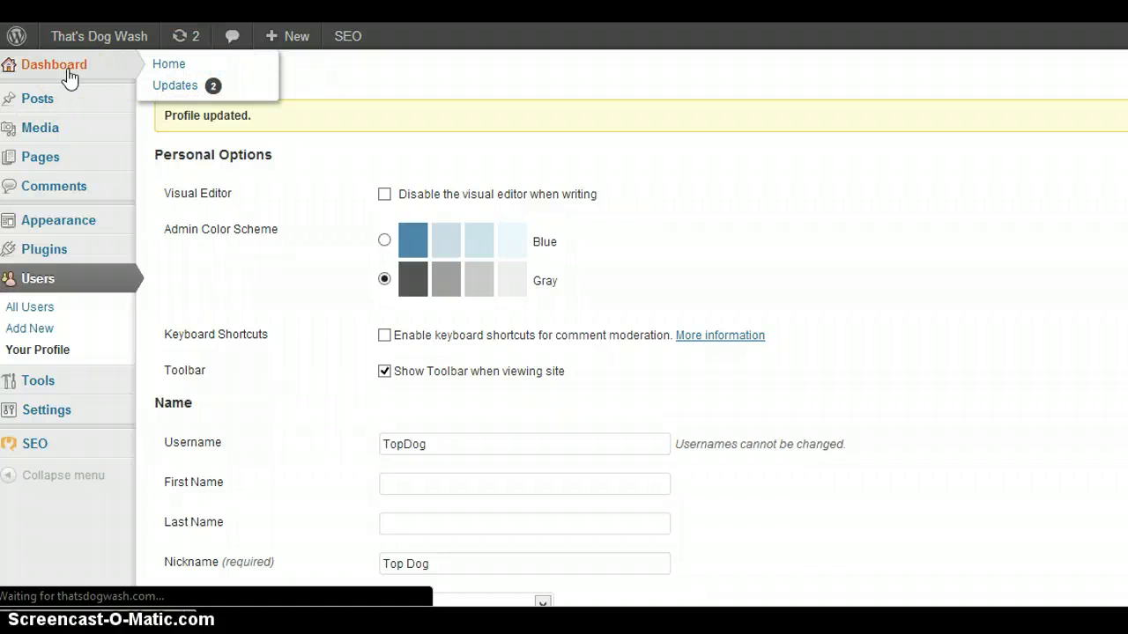
left_click(87, 76)
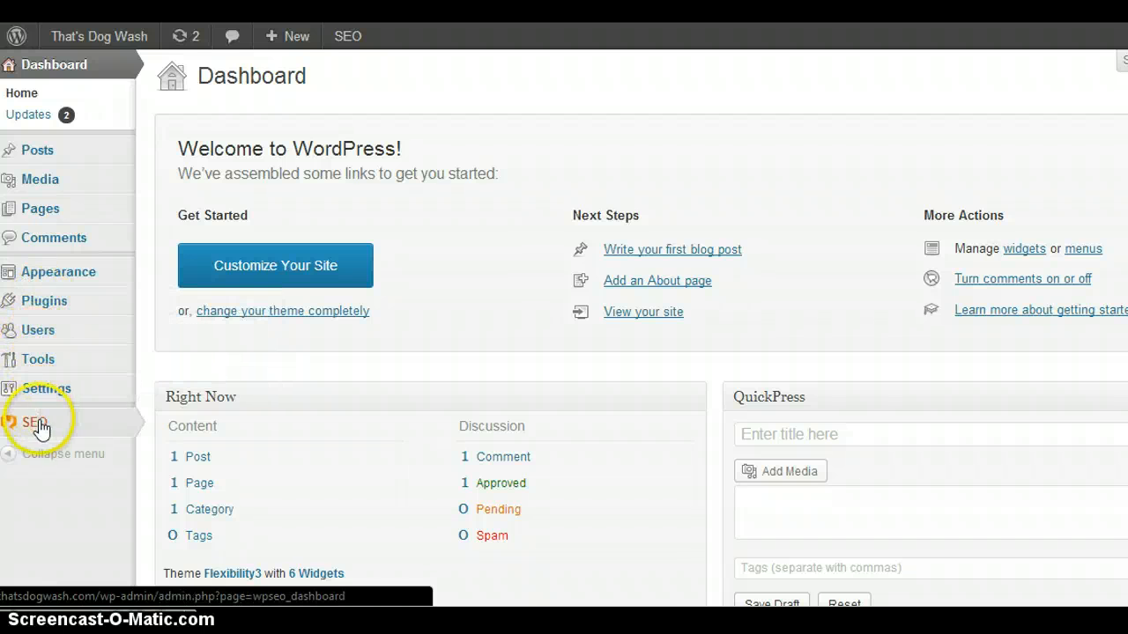
mouse_move(41, 428)
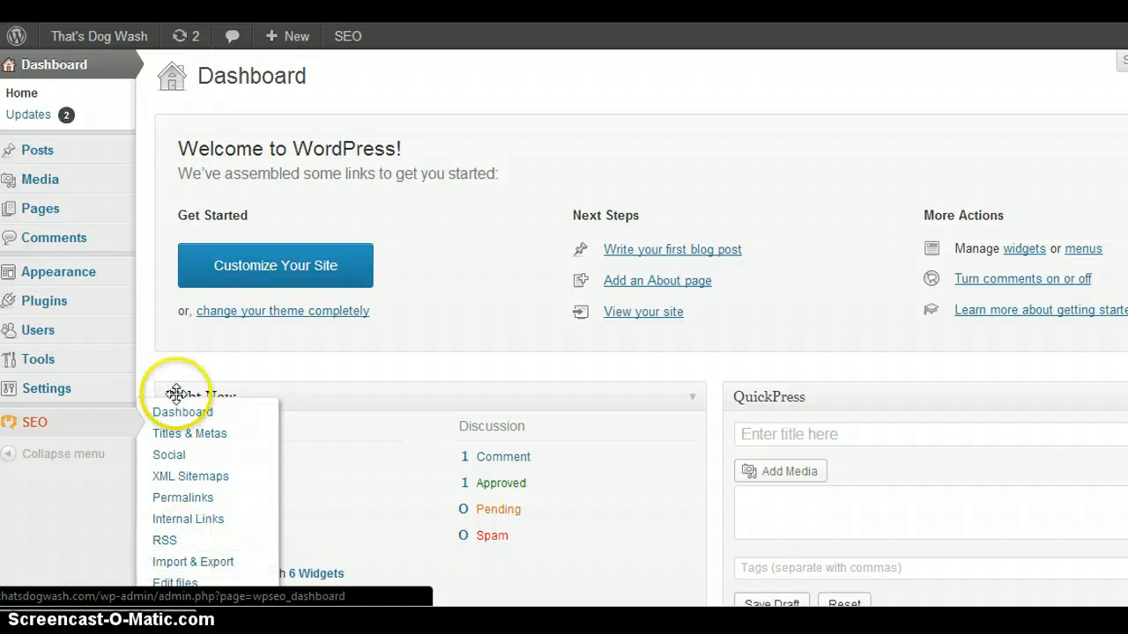
mouse_move(108, 399)
mouse_move(71, 330)
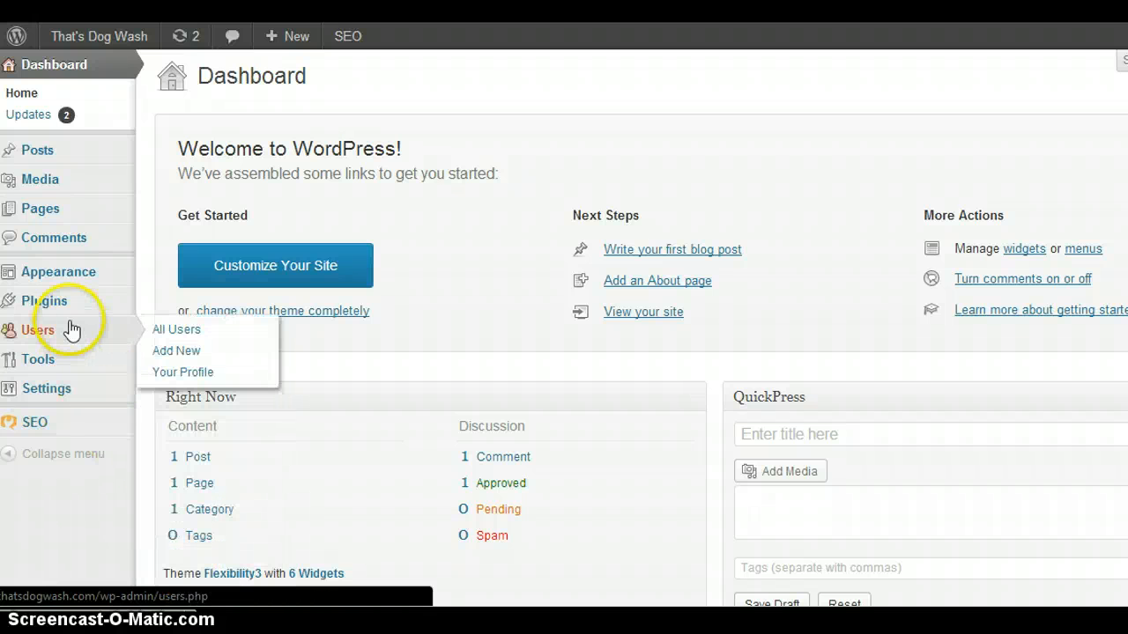